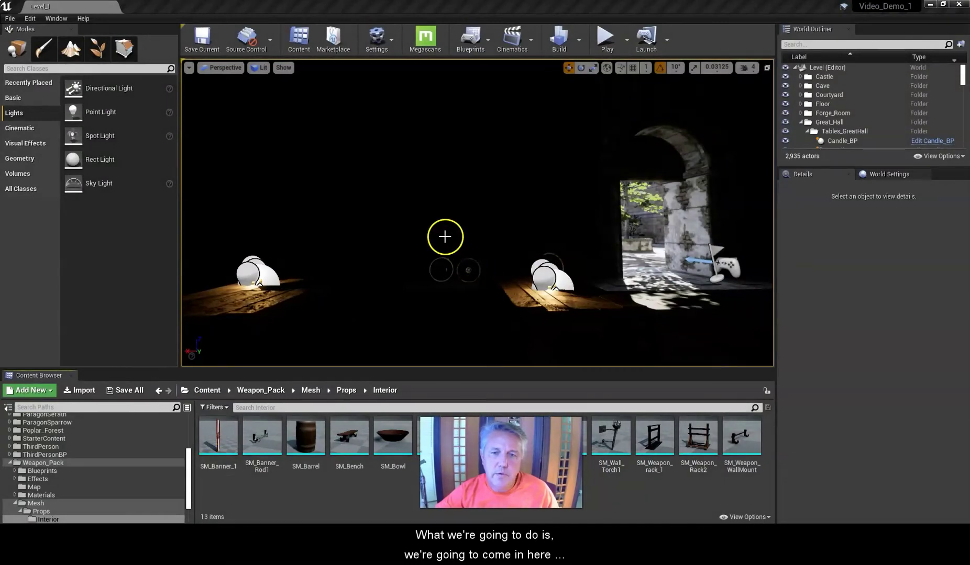
Step: Play-test the level by walking the character through the candle-lit great hall, and end the play session
right_click_drag(445, 237, 416, 245)
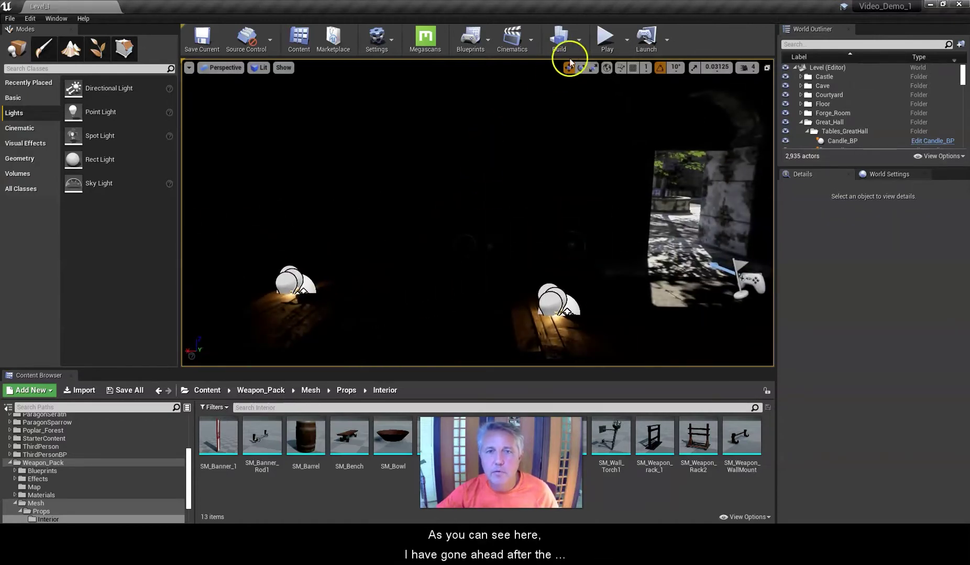
left_click(605, 39)
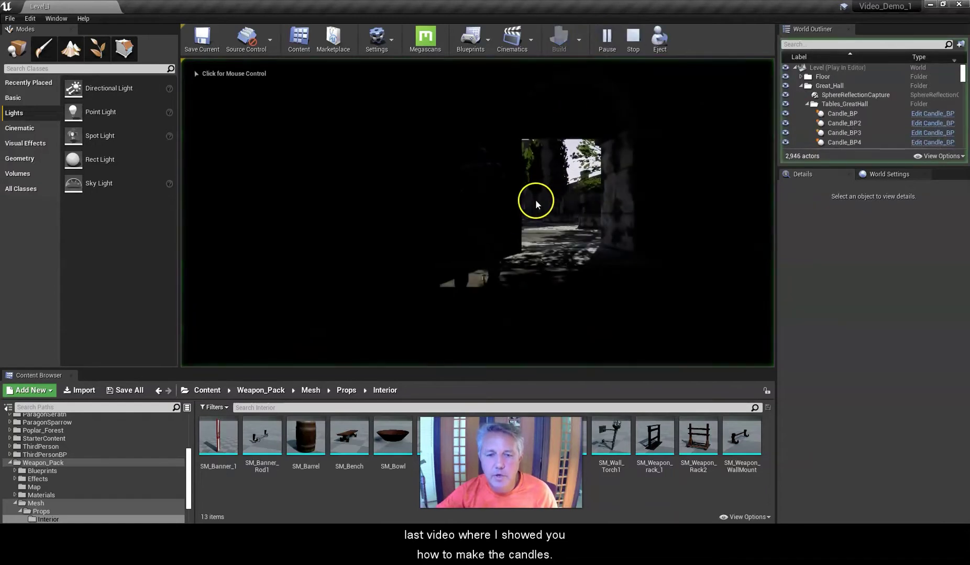
left_click(412, 219)
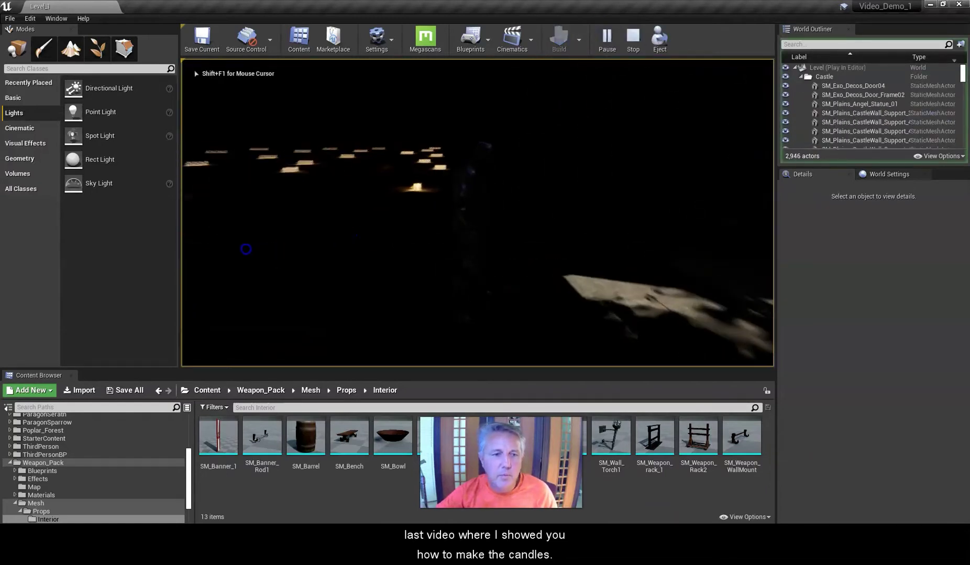
key("w")
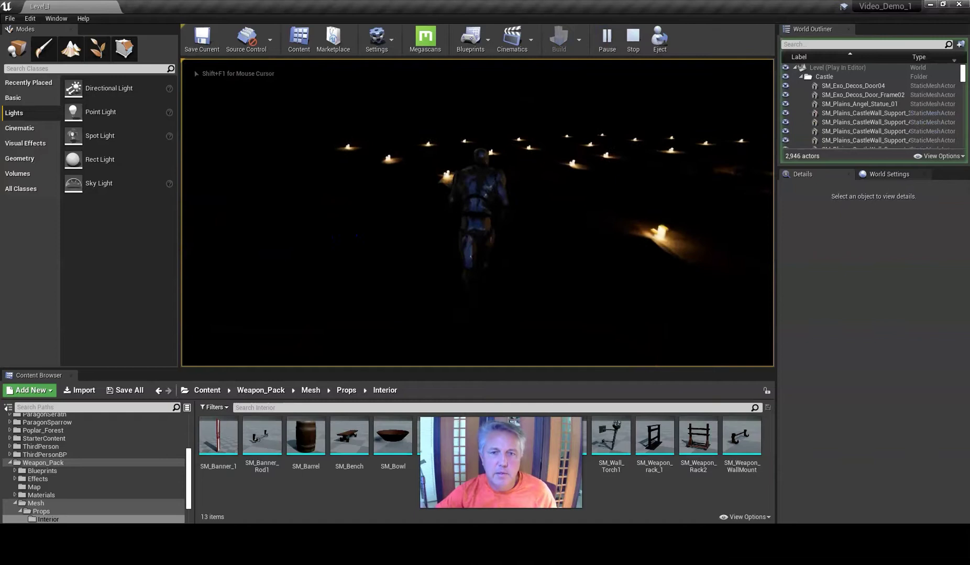
key("w")
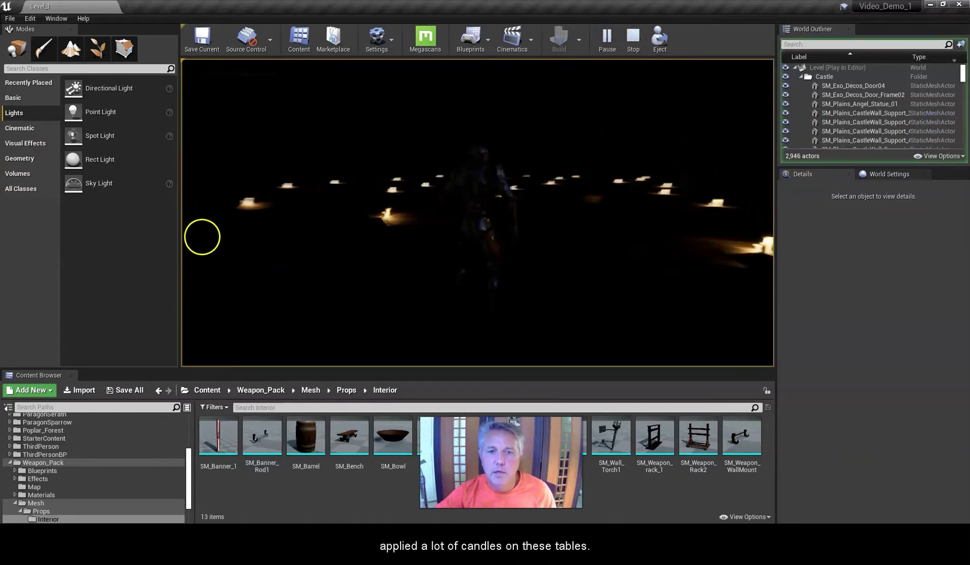
key("w")
key("w")
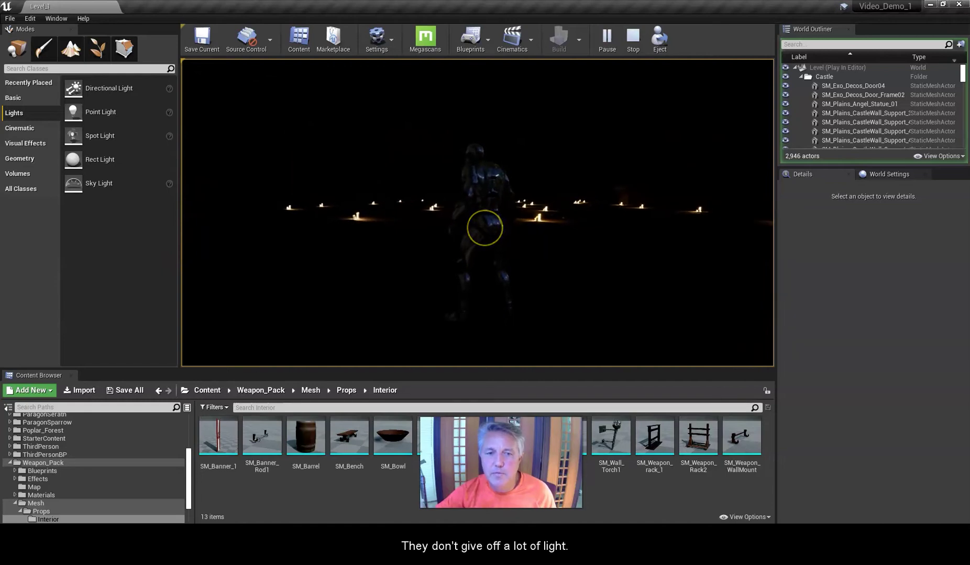
key("w")
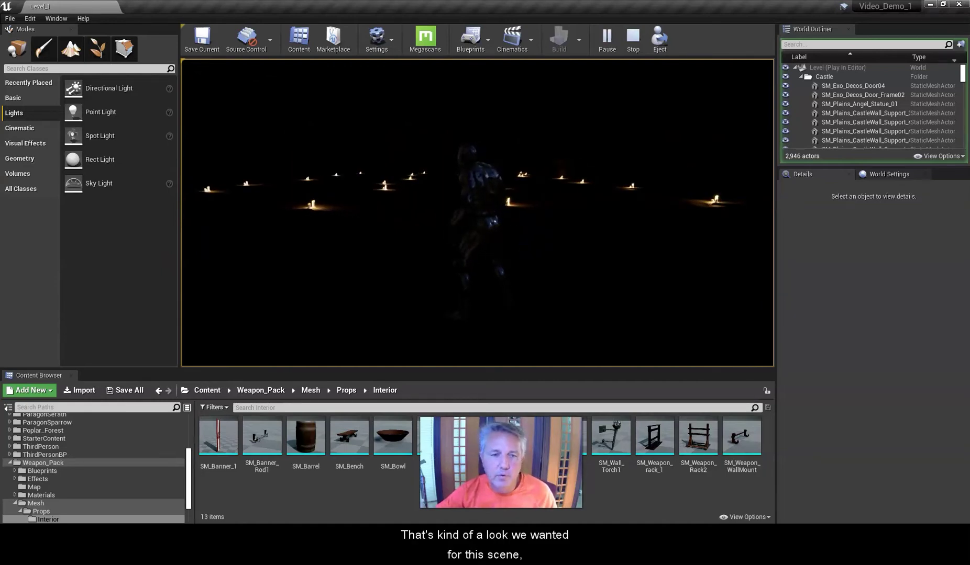
key("shift+F1")
key("Escape")
key("s")
right_click_drag(465, 205, 518, 209)
left_click_drag(414, 208, 337, 229)
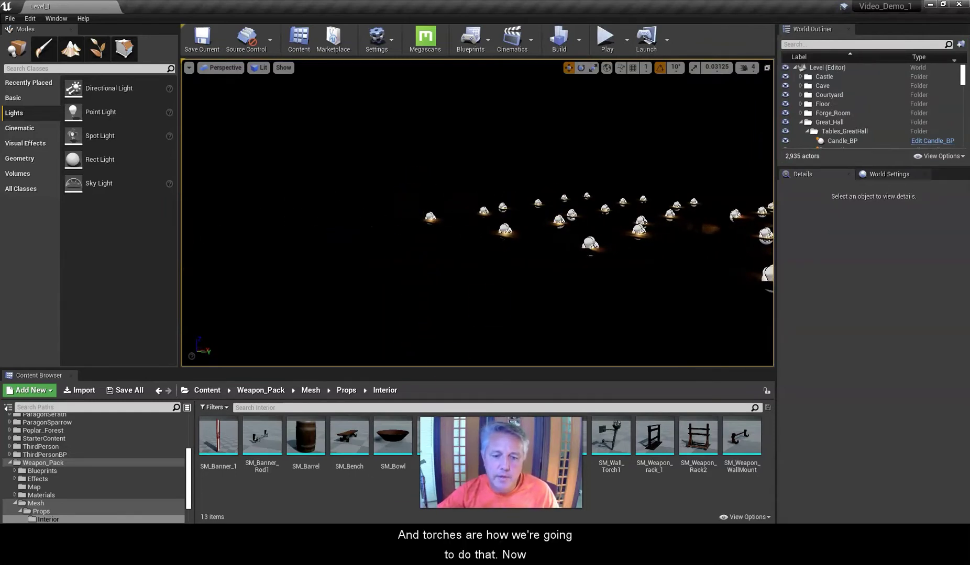
Step: Switch to the Epic Games Launcher to view the free fantasy weapon pack in the Marketplace, and return to the Unreal Editor's interior props
mouse_move(432, 540)
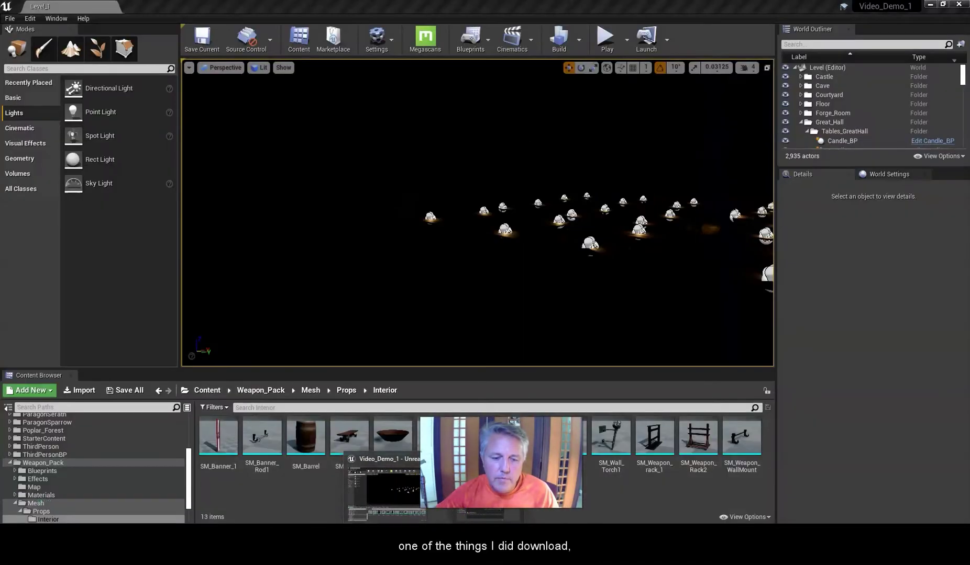
left_click(458, 508)
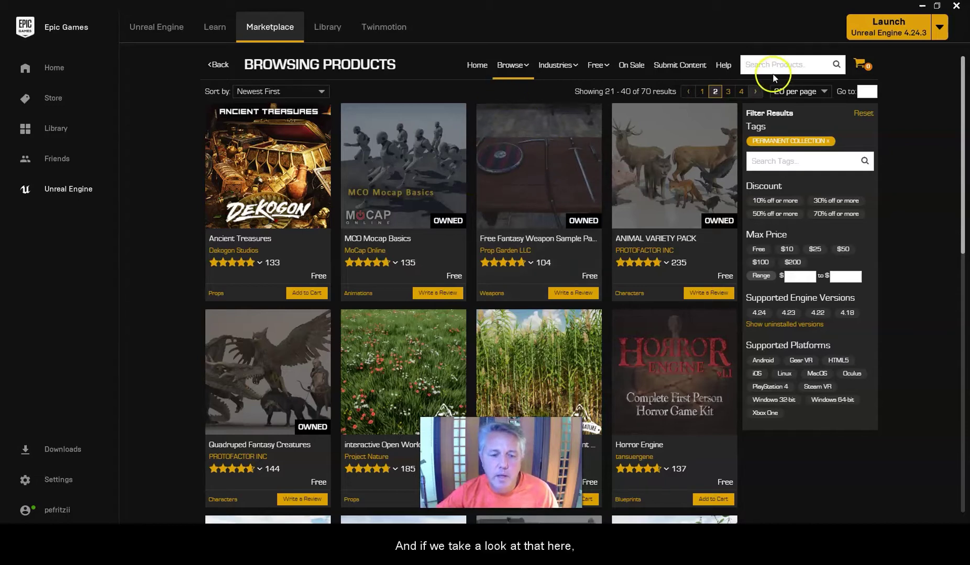
mouse_move(397, 545)
left_click(400, 494)
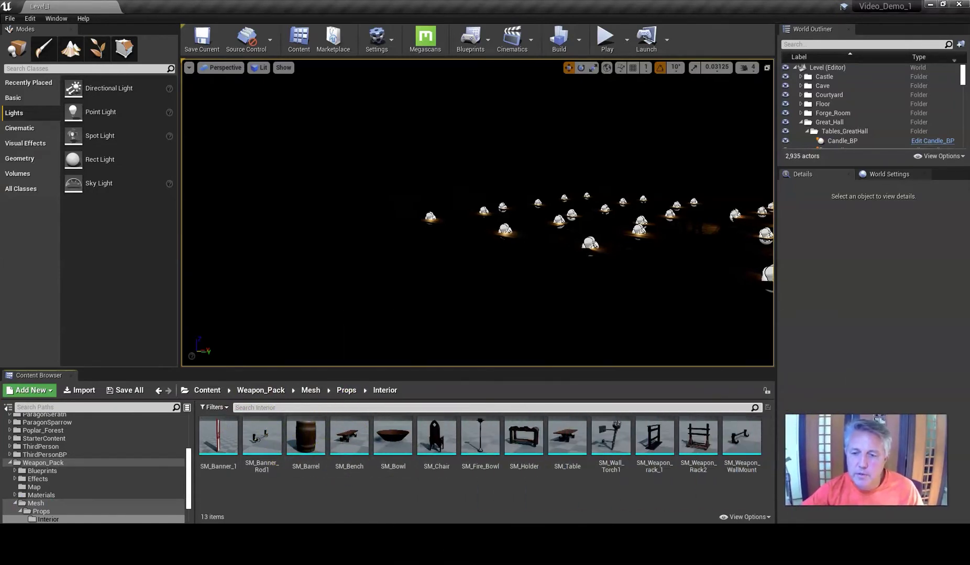
left_click(387, 428)
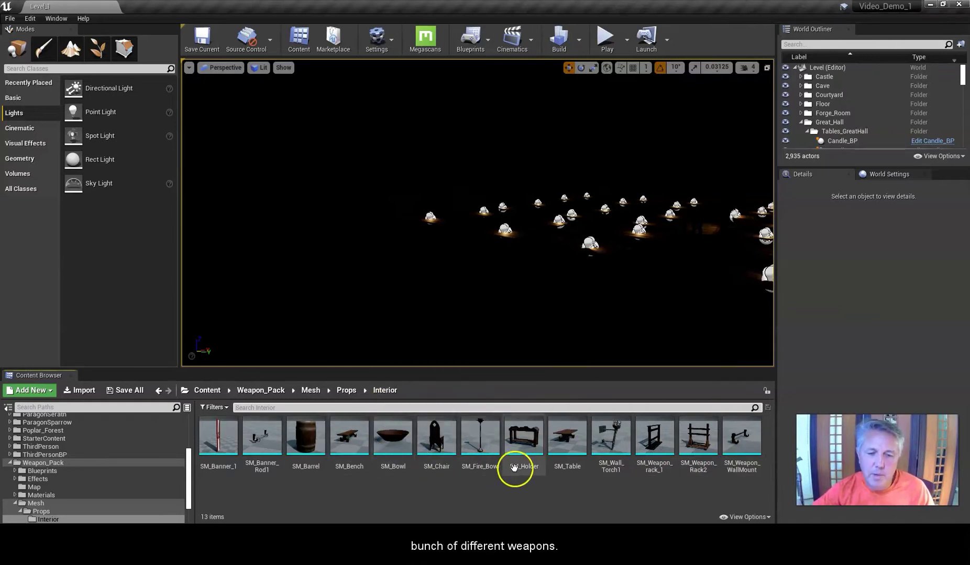
Step: Search the whole project content for "torch"
left_click(209, 392)
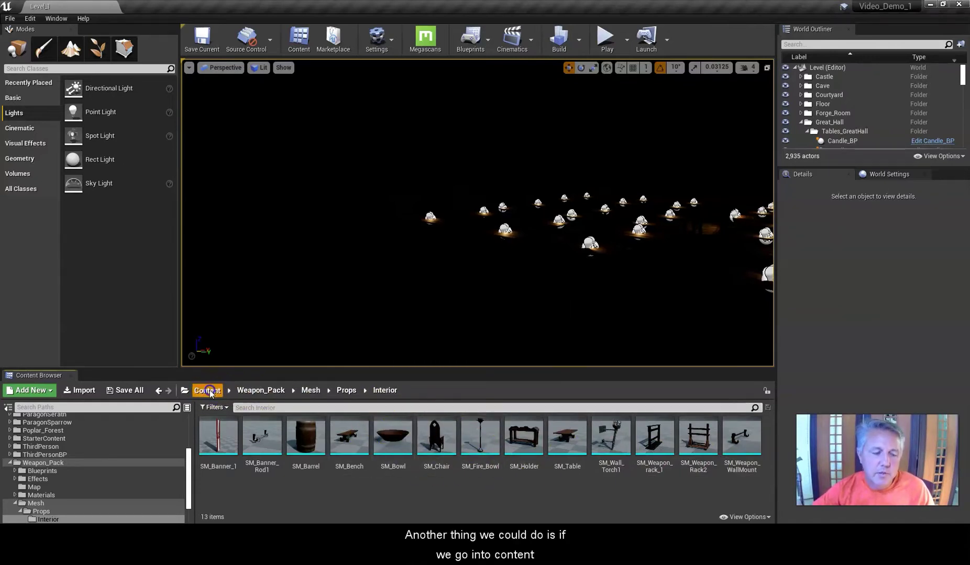
left_click(267, 410)
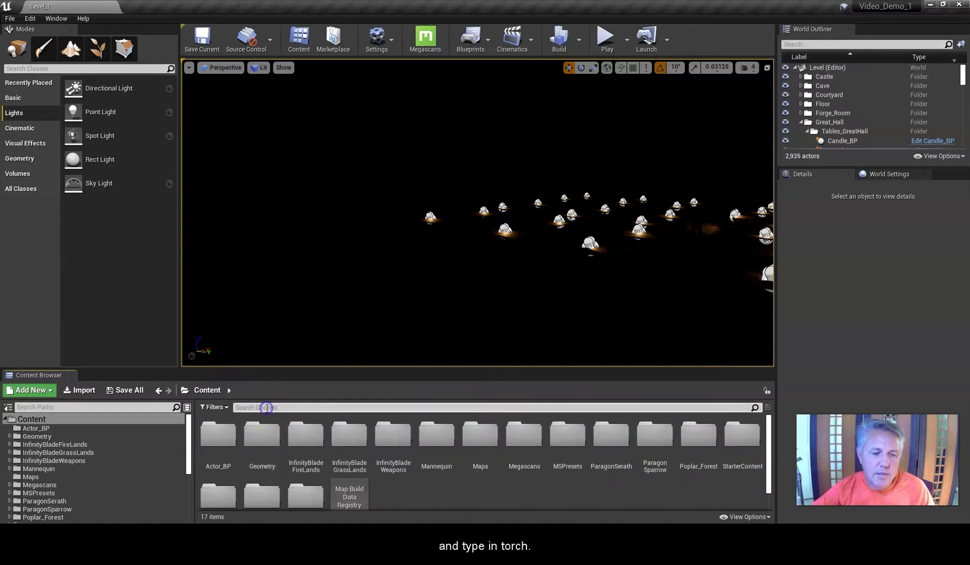
type("to")
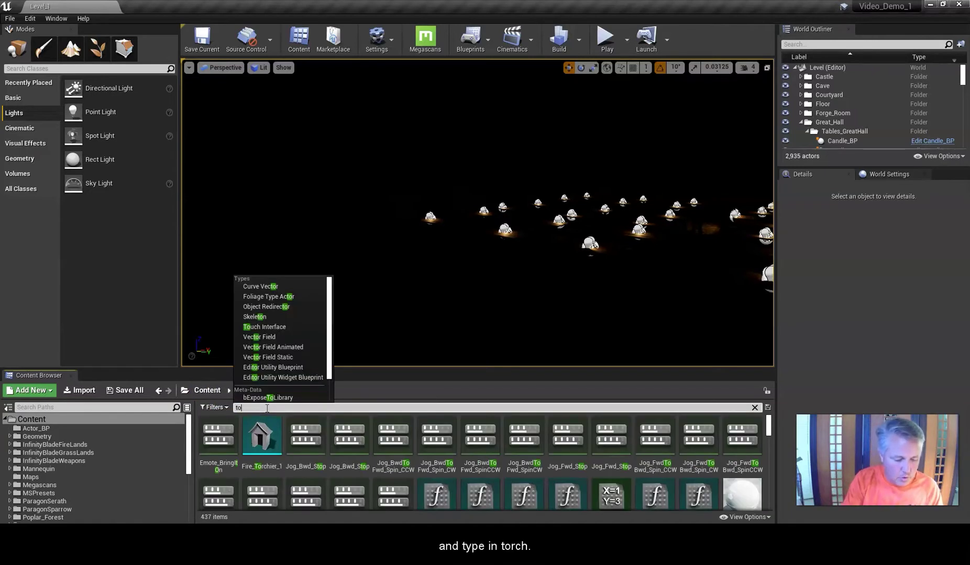
type("rch")
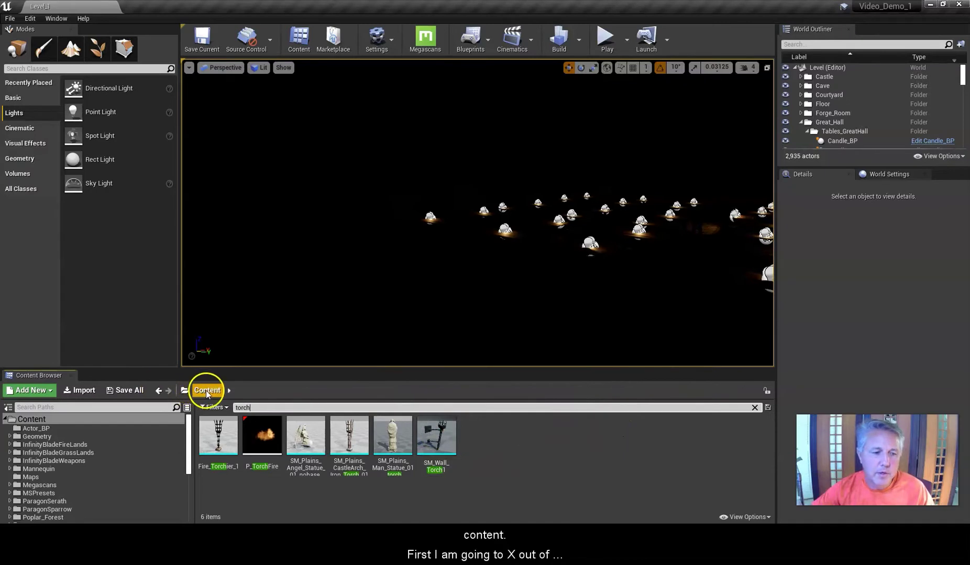
Step: Clear the asset search and create an Actor blueprint class named Wall_Torch_BP in the Actor_BP folder
left_click(754, 407)
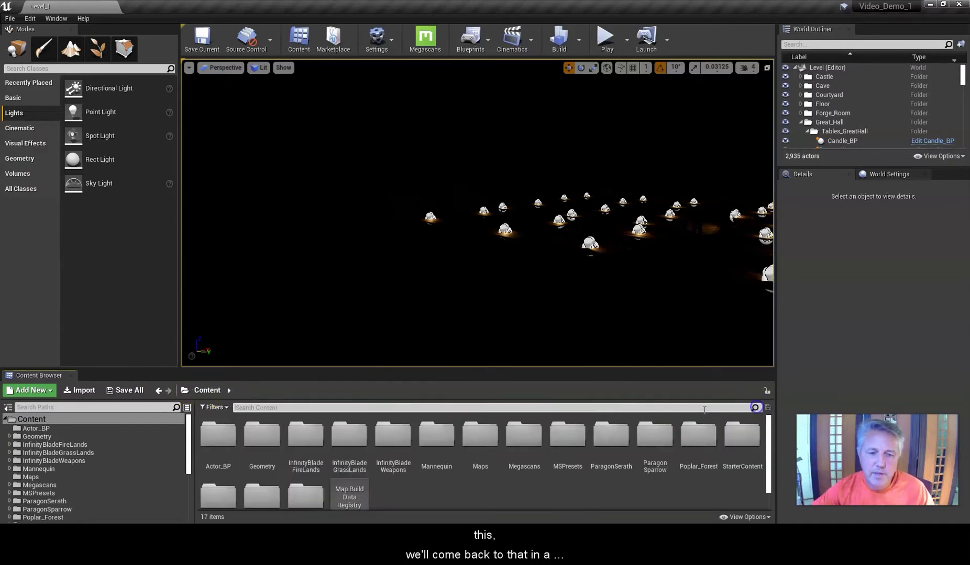
double_click(215, 435)
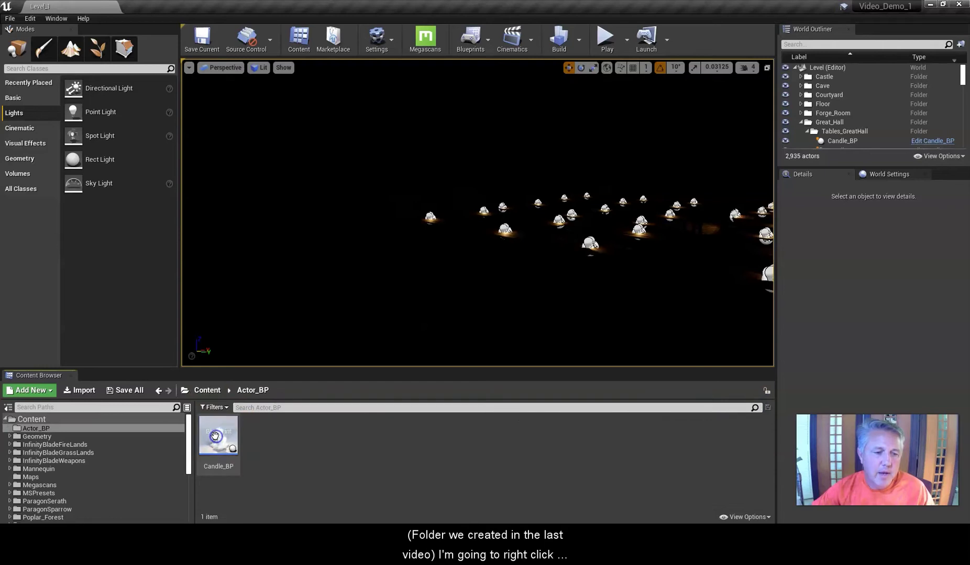
right_click(284, 447)
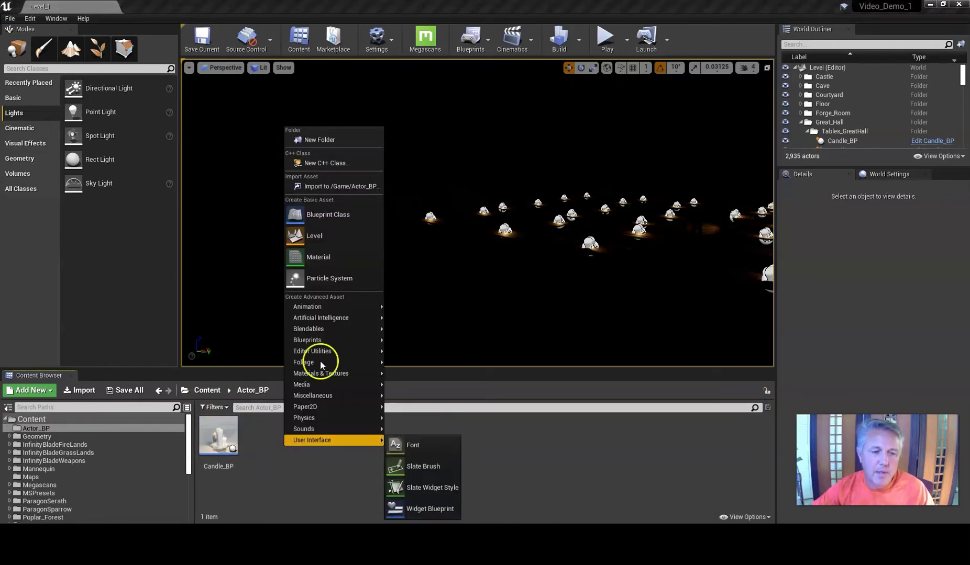
left_click(319, 215)
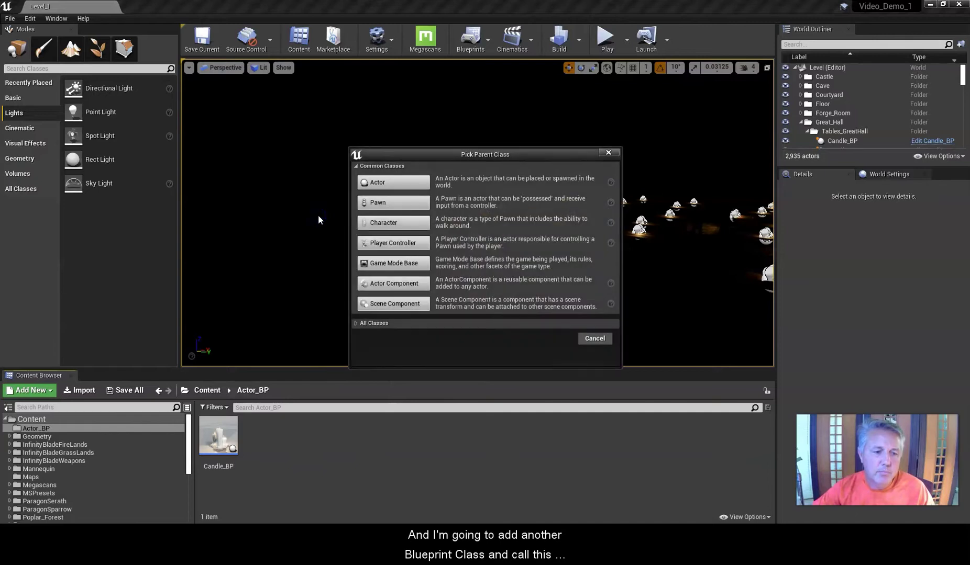
left_click(397, 183)
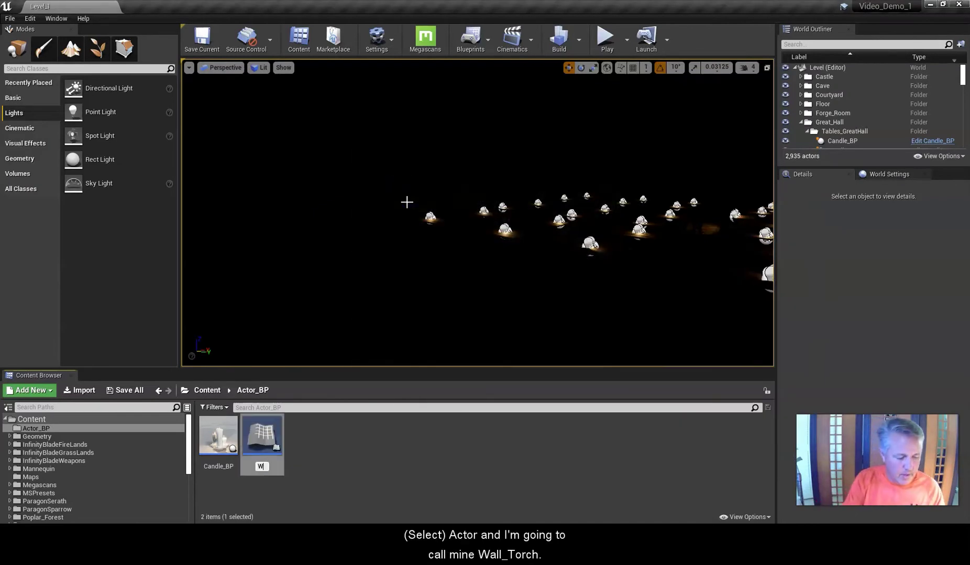
type("Wall_Torc")
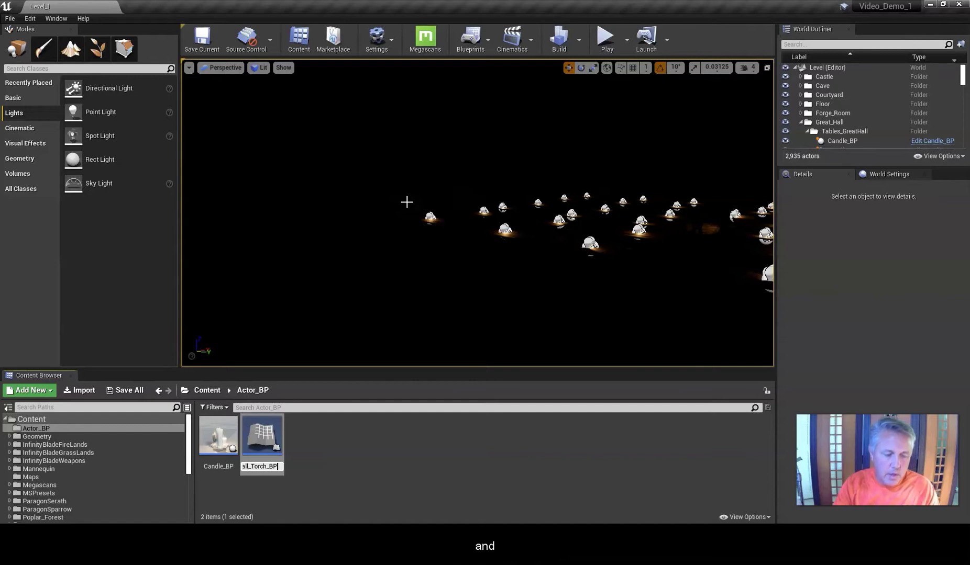
type("h_BP")
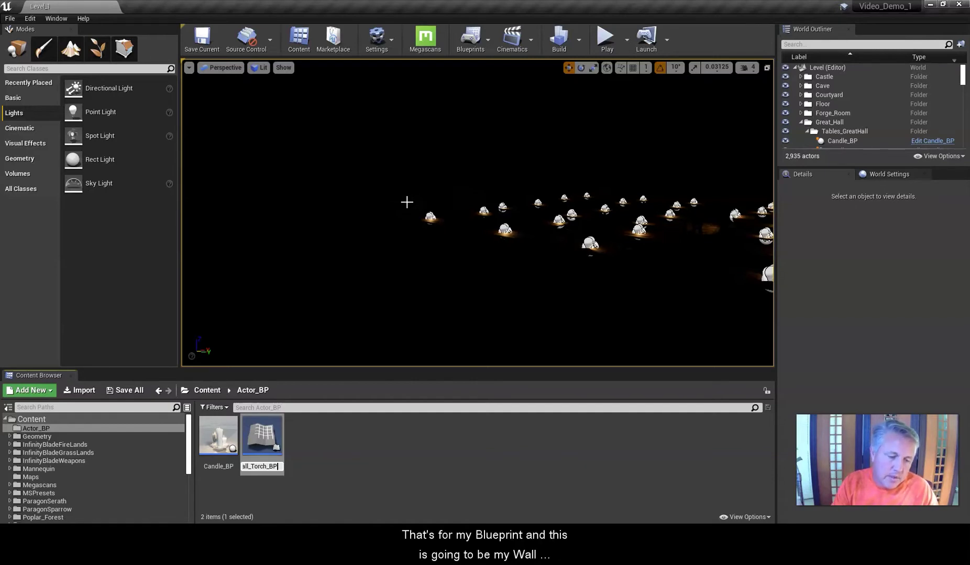
key("Return")
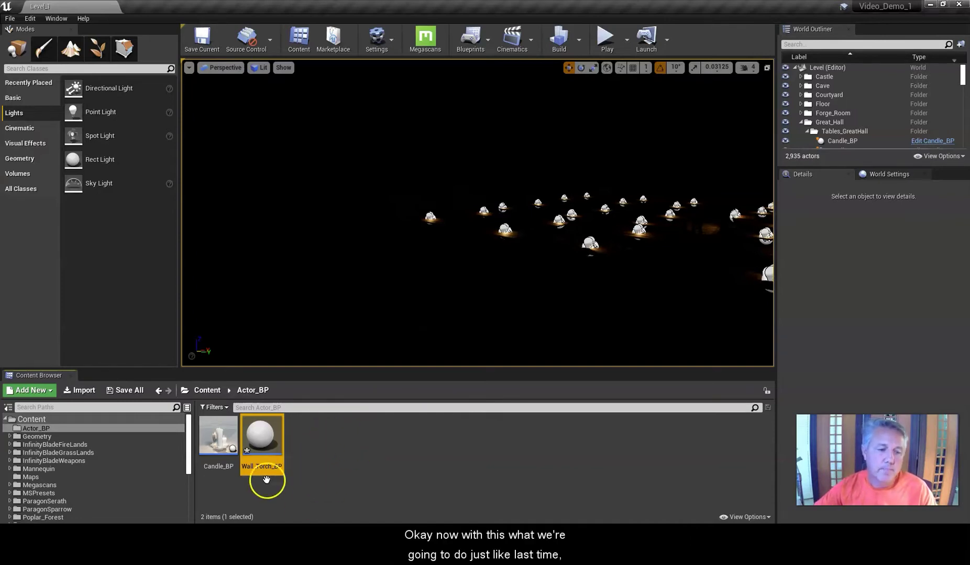
Step: Open Wall_Torch_BP for editing beside the project assets and search all content for "torch"
double_click(263, 439)
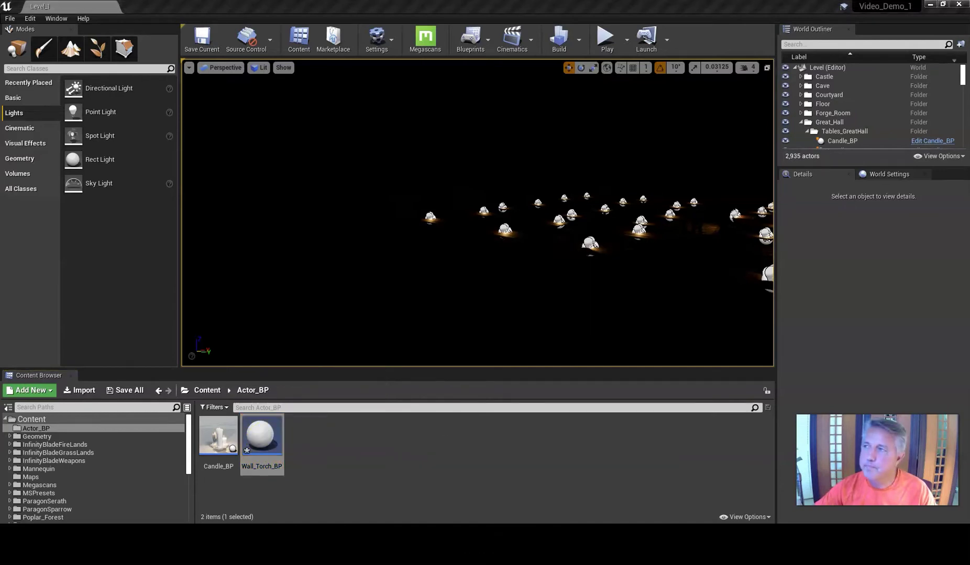
left_click_drag(807, 134, 640, 36)
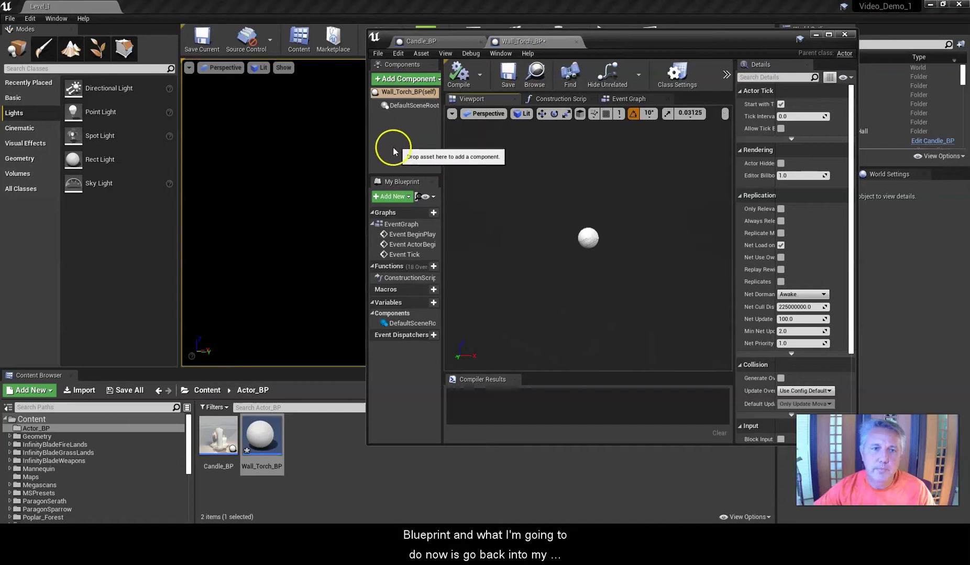
left_click(207, 390)
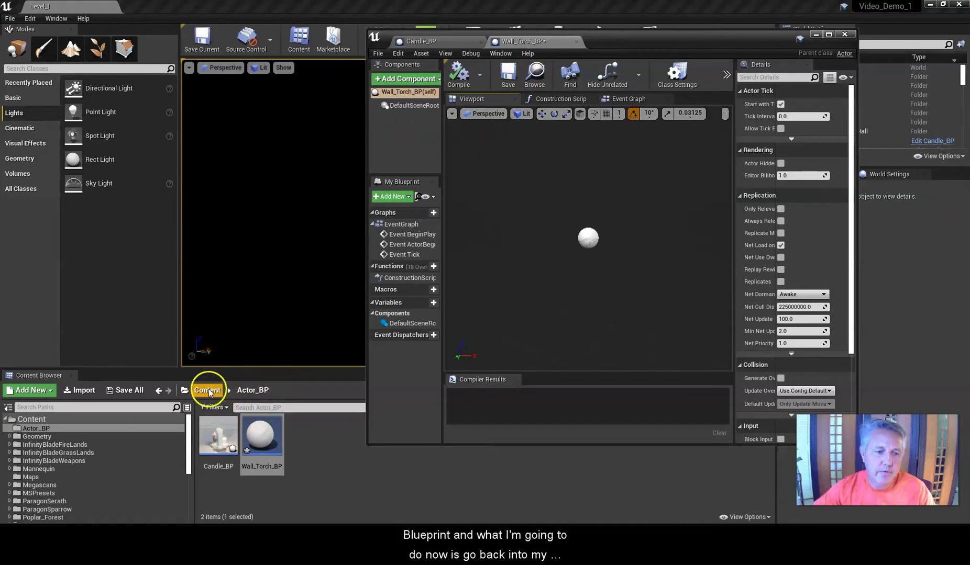
left_click(248, 408)
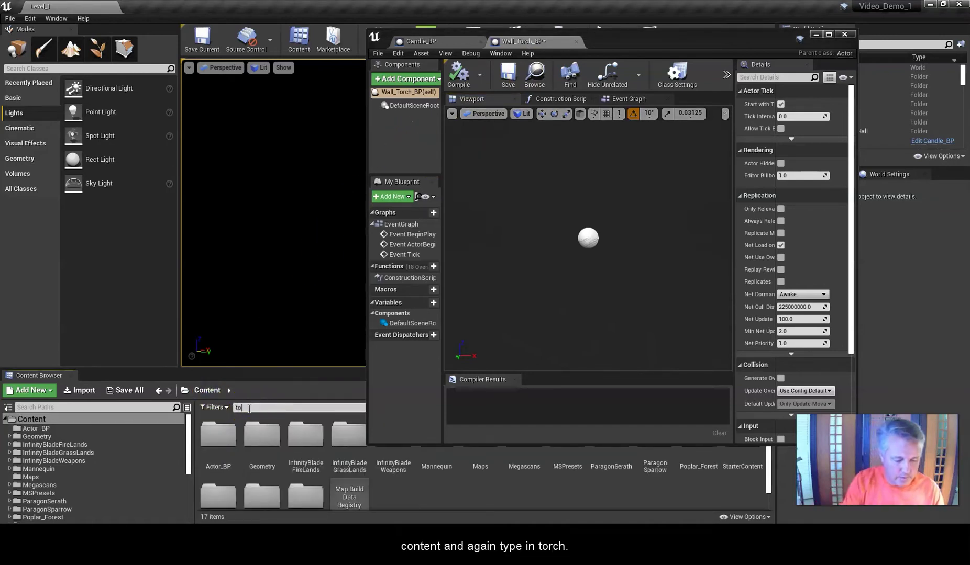
type("torch")
key("Return")
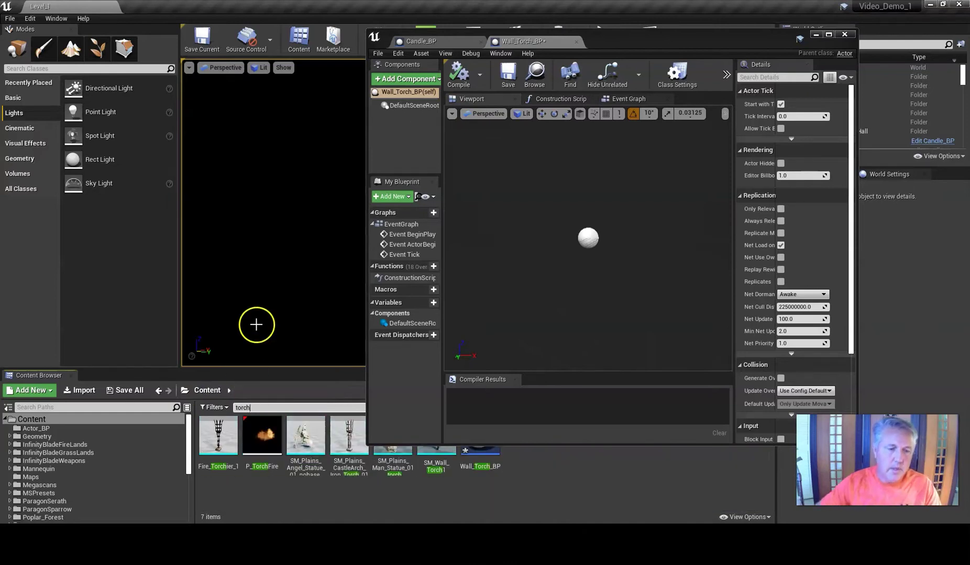
Step: Add the SM_Wall_Torch1 static mesh as a component of the blueprint and rename it Wall_Torch
left_click_drag(635, 37, 662, 31)
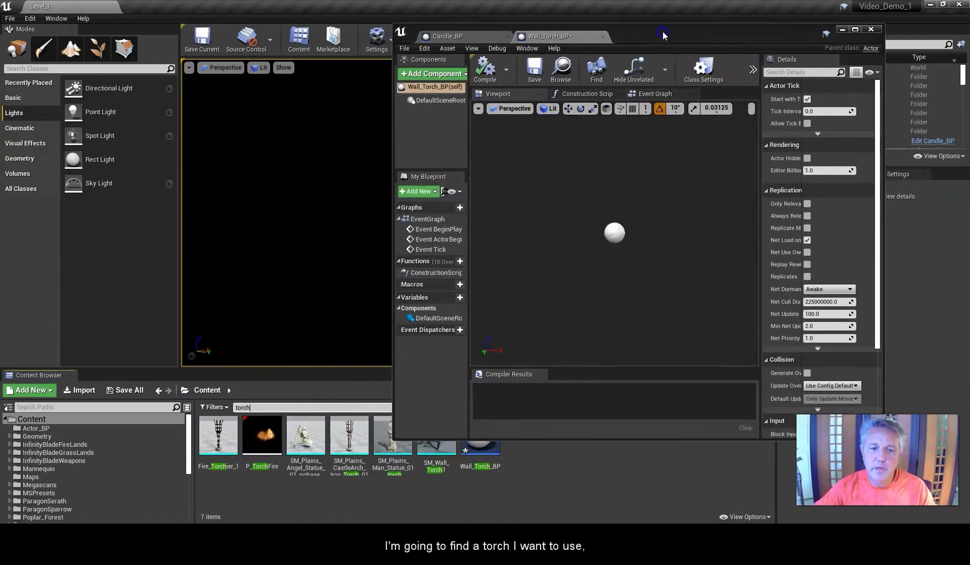
left_click(431, 455)
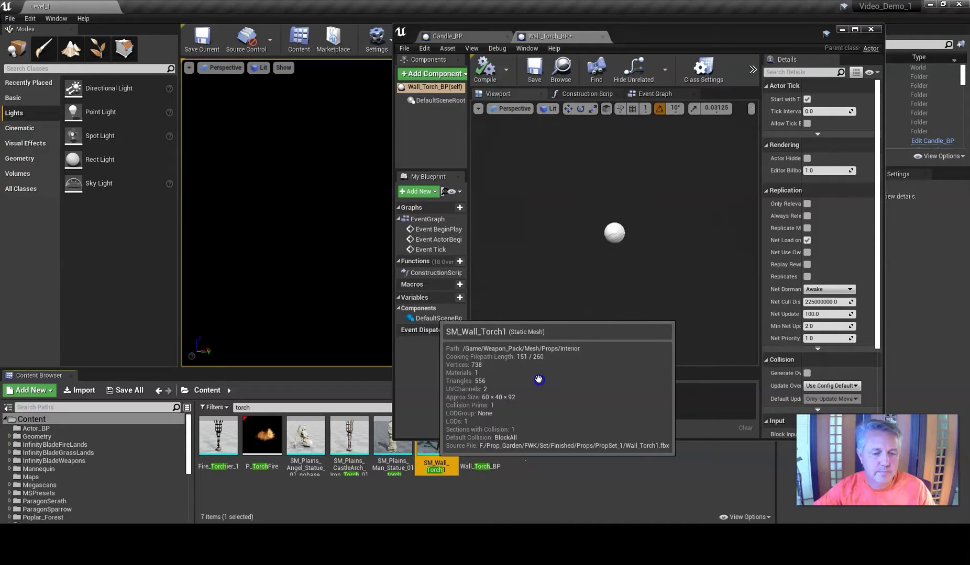
left_click_drag(539, 379, 494, 352)
left_click_drag(505, 374, 419, 128)
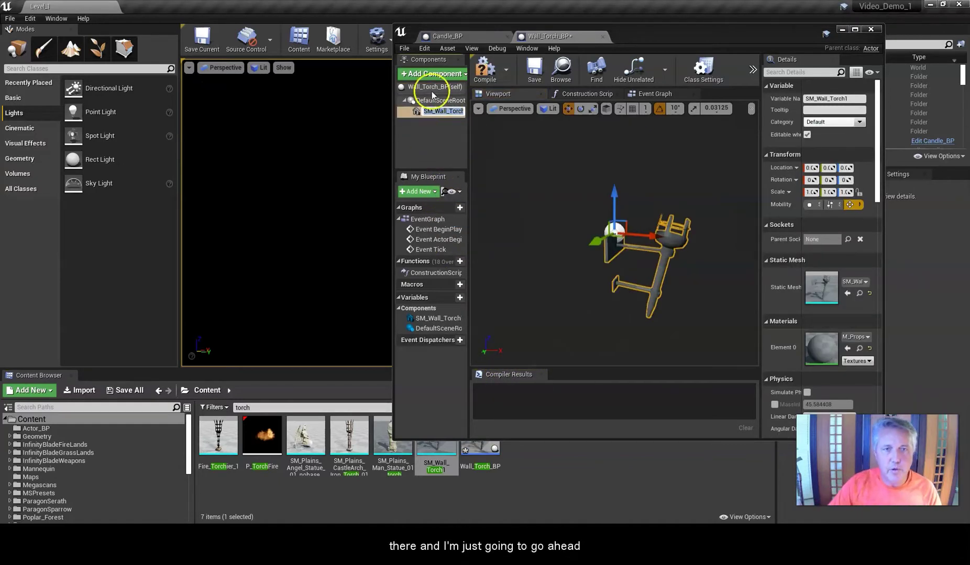
left_click(433, 110)
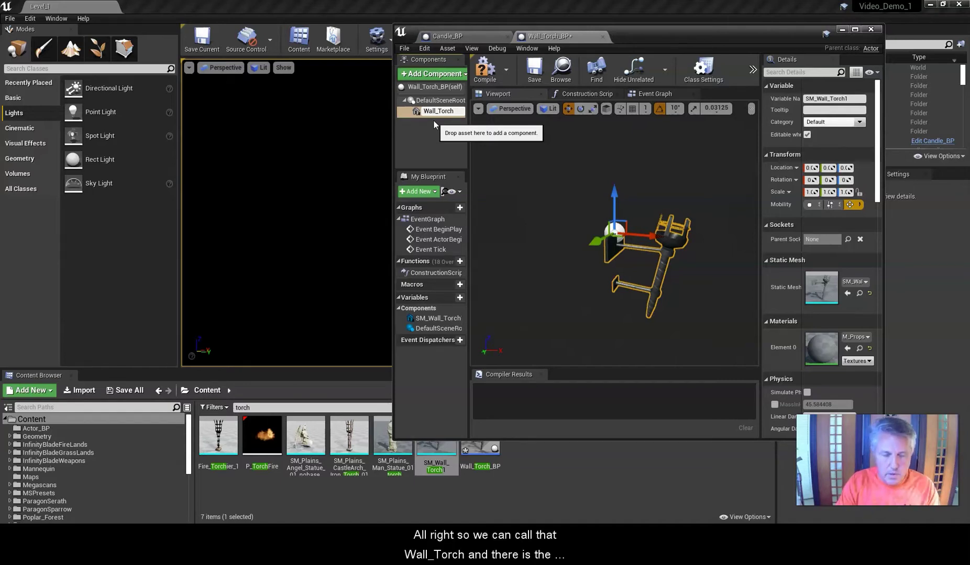
left_click(538, 265)
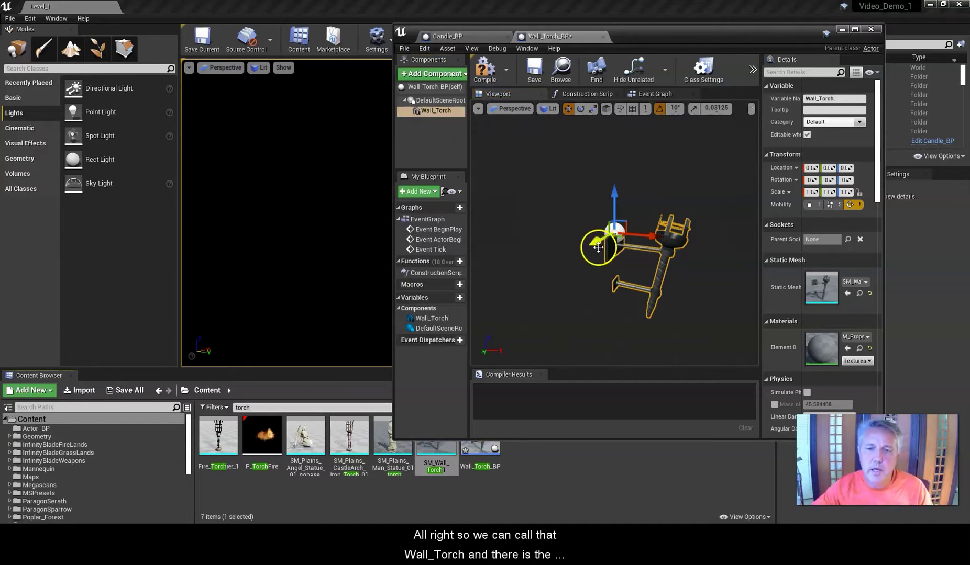
Step: Search all project content for "fire" and move the Wall_Torch_BP editor clear of the asset results
left_click_drag(649, 31, 686, 53)
left_click(332, 350)
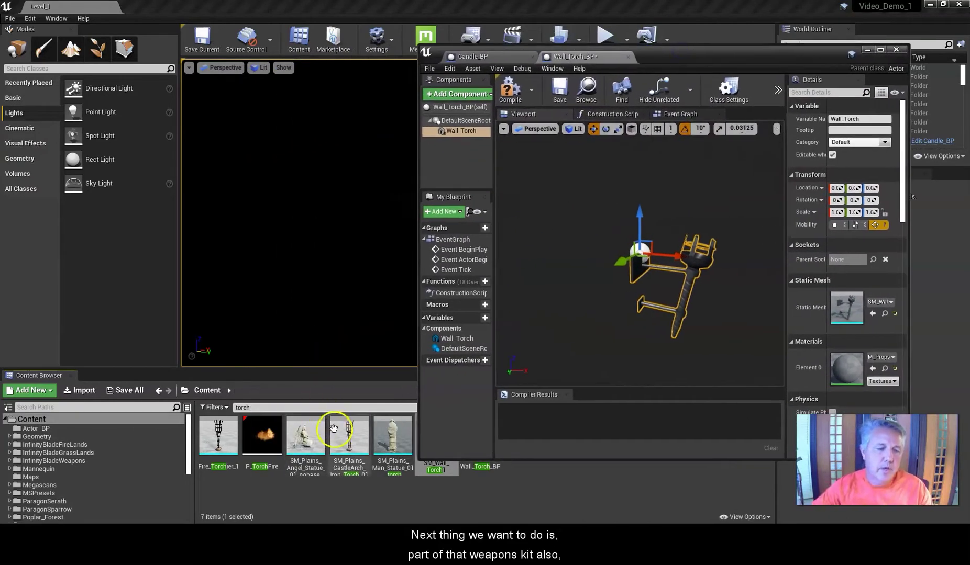
left_click(259, 444)
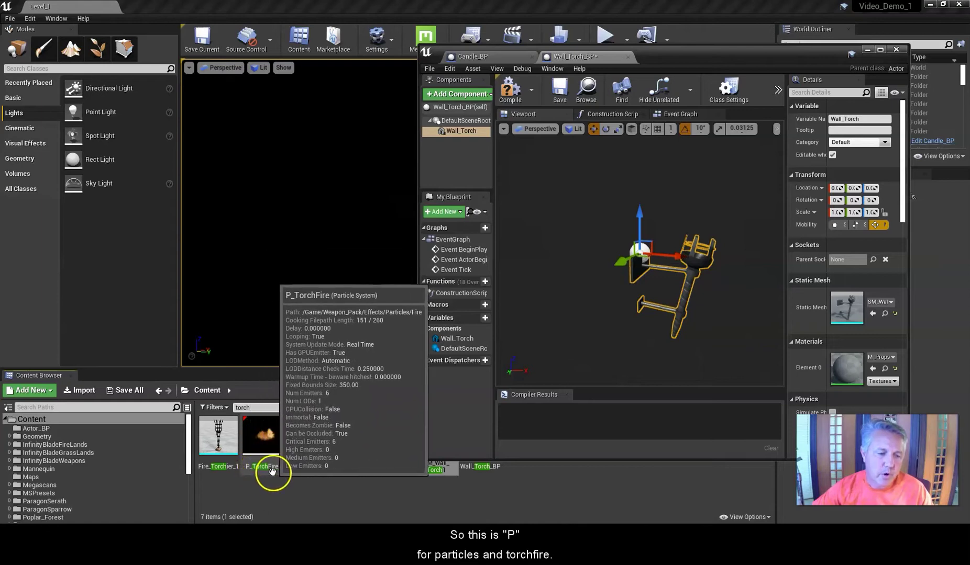
left_click(264, 409)
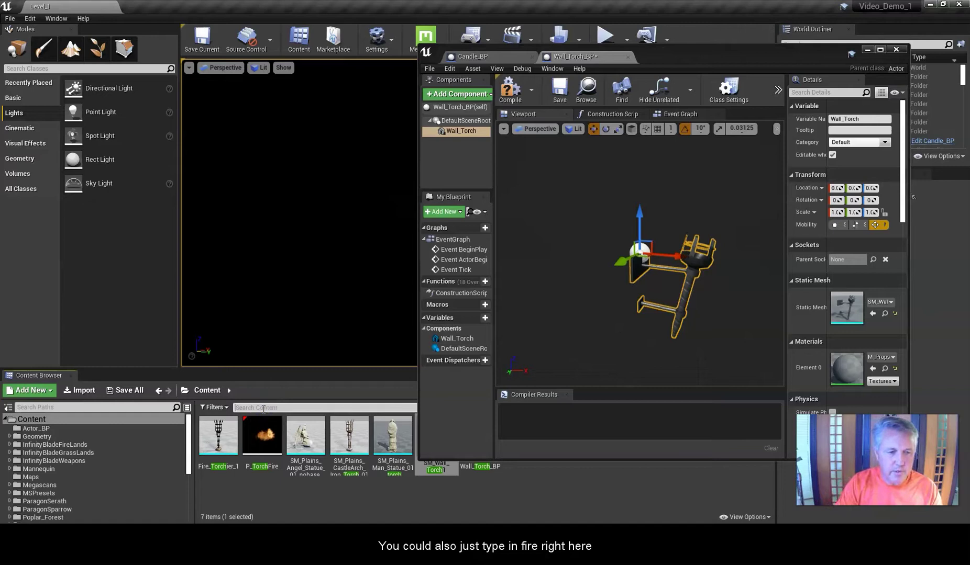
type("fire")
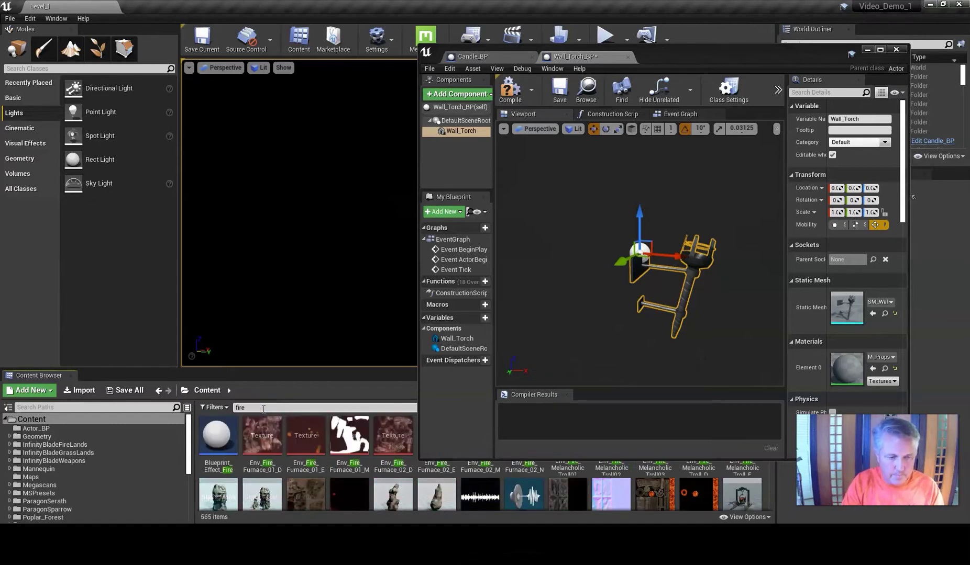
left_click(560, 291)
left_click_drag(692, 55, 969, 43)
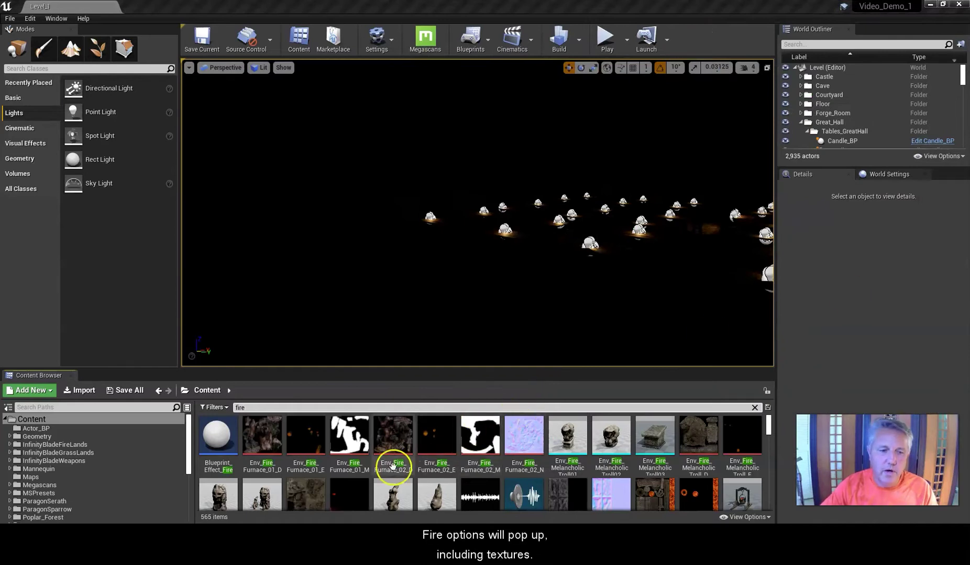
Step: Browse the "fire" assets for an effect suitable for the torch and return to the start of the results
scroll(353, 463, "down", 2)
scroll(503, 458, "down", 5)
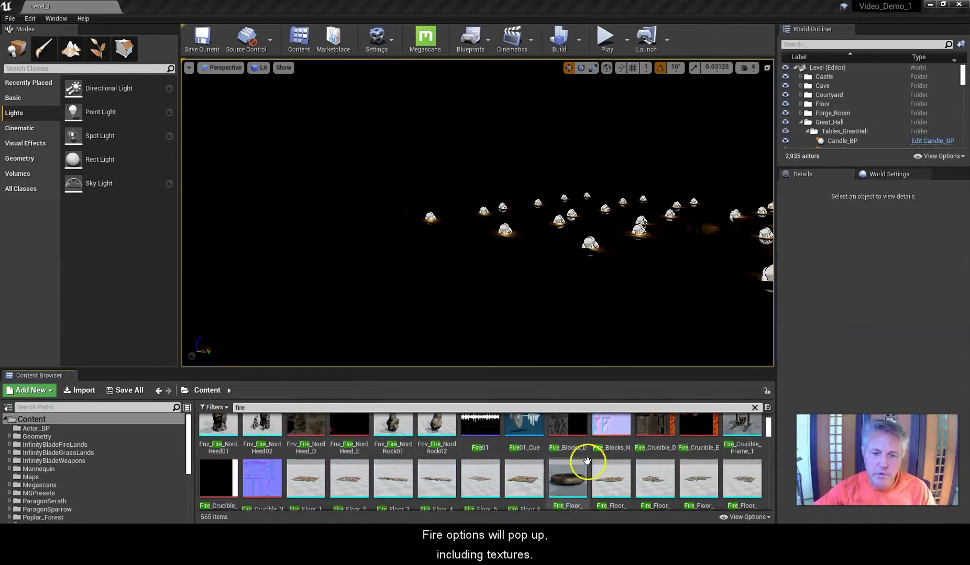
scroll(555, 471, "down", 1)
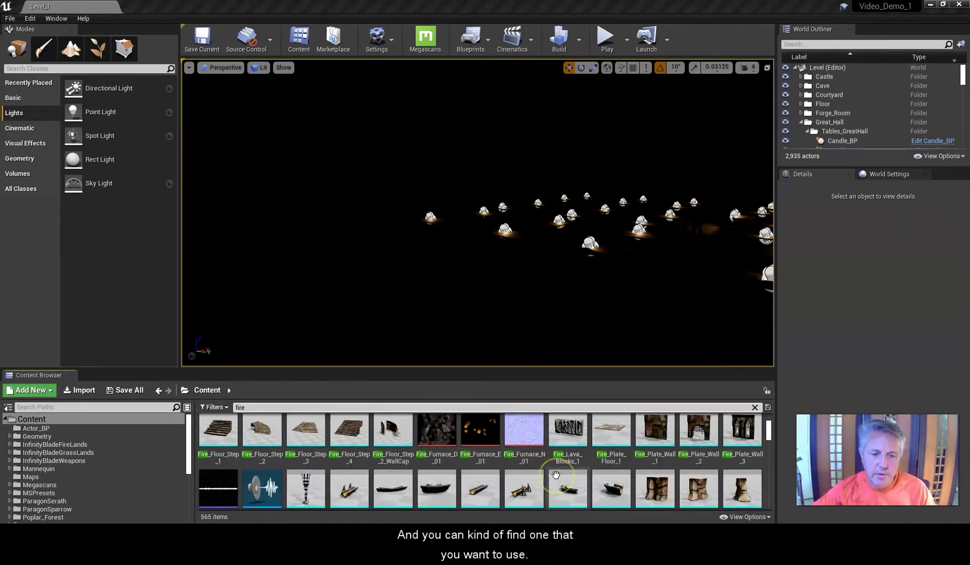
scroll(560, 471, "down", 1)
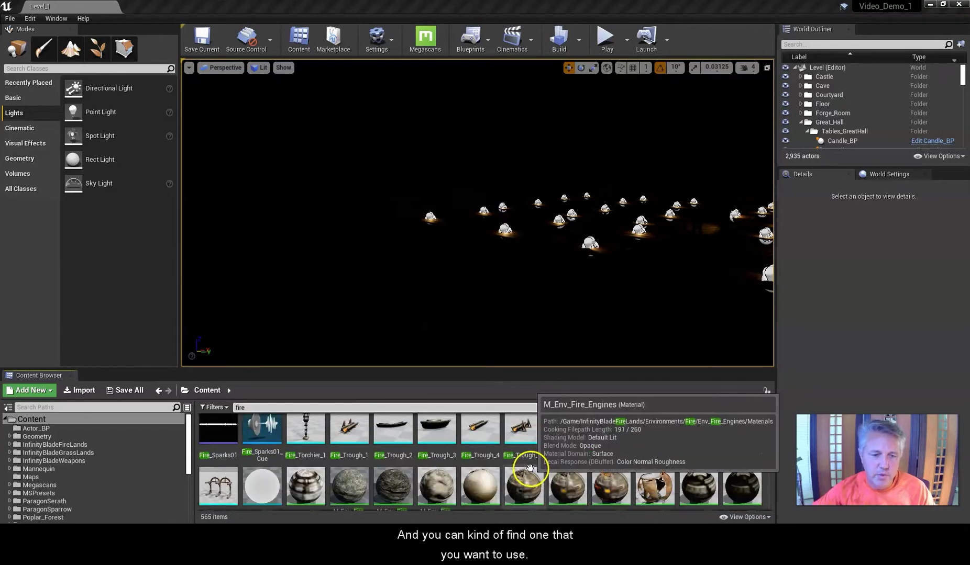
scroll(529, 466, "up", 1)
scroll(523, 458, "down", 3)
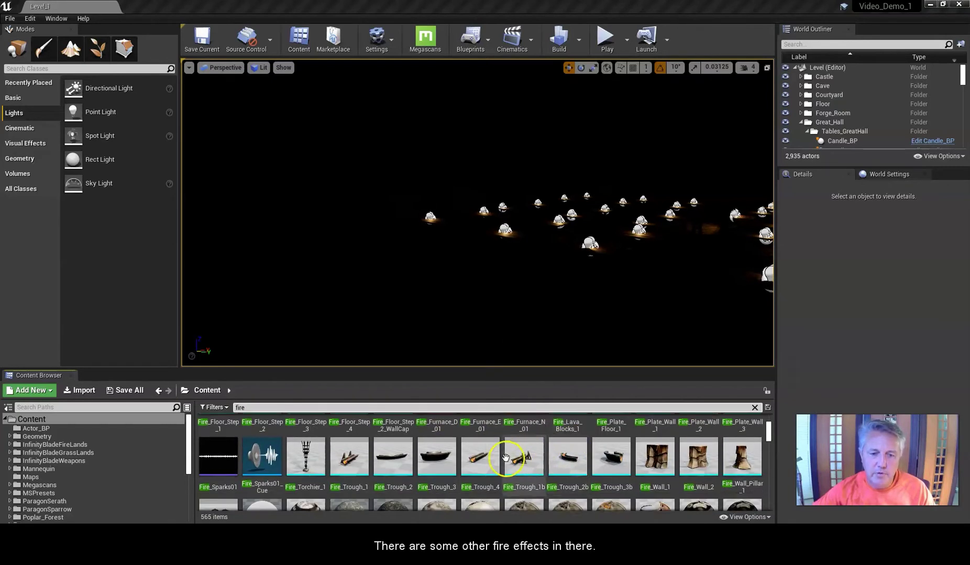
scroll(459, 462, "down", 2)
scroll(457, 461, "down", 3)
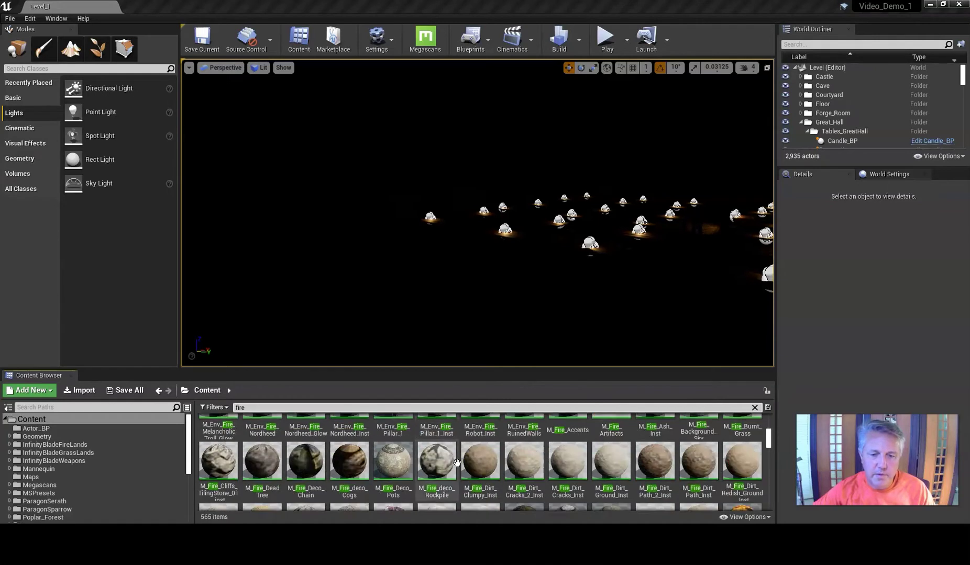
left_click_drag(768, 440, 760, 414)
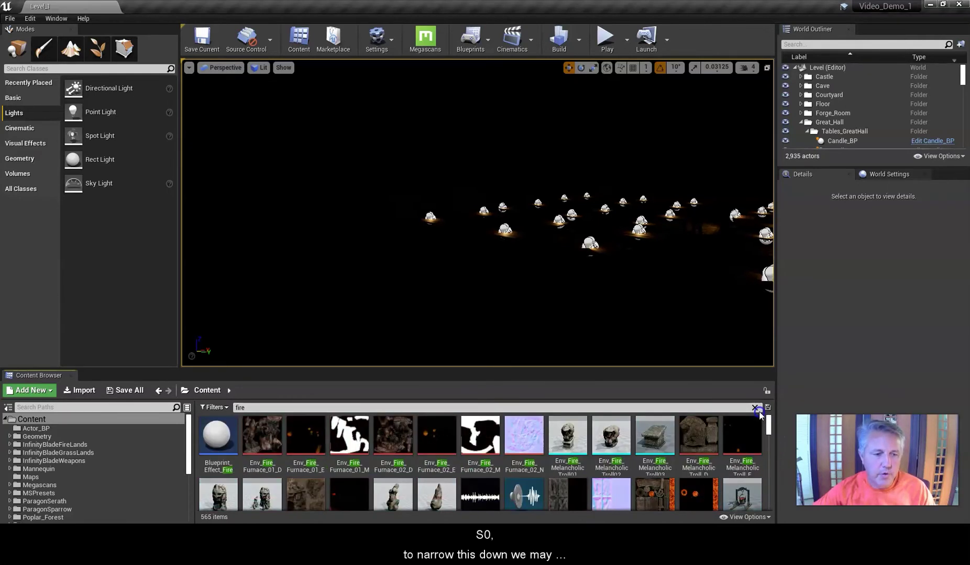
Step: Narrow the asset search to "P_fire" and inspect the P_Fire particle system
left_click(237, 408)
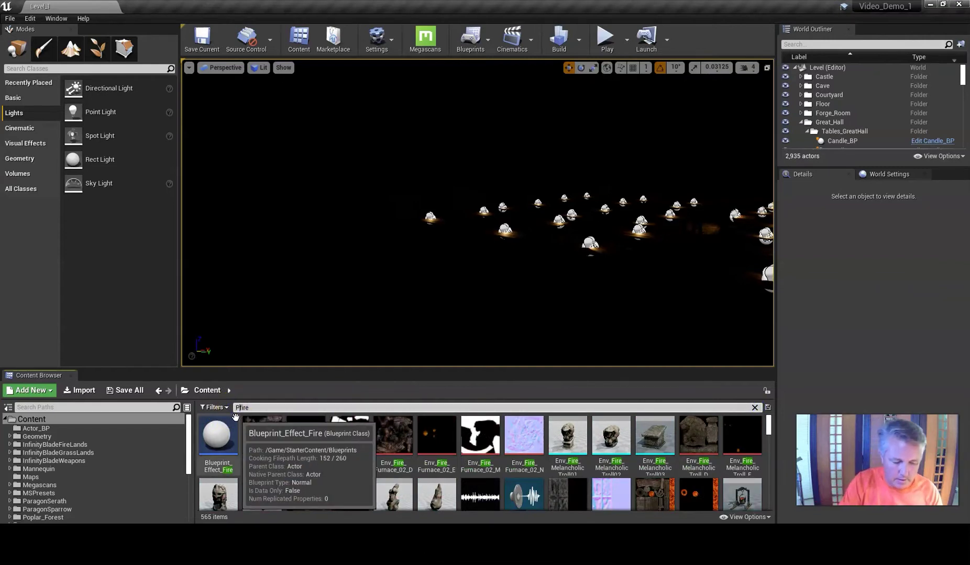
type("P_")
left_click(213, 442)
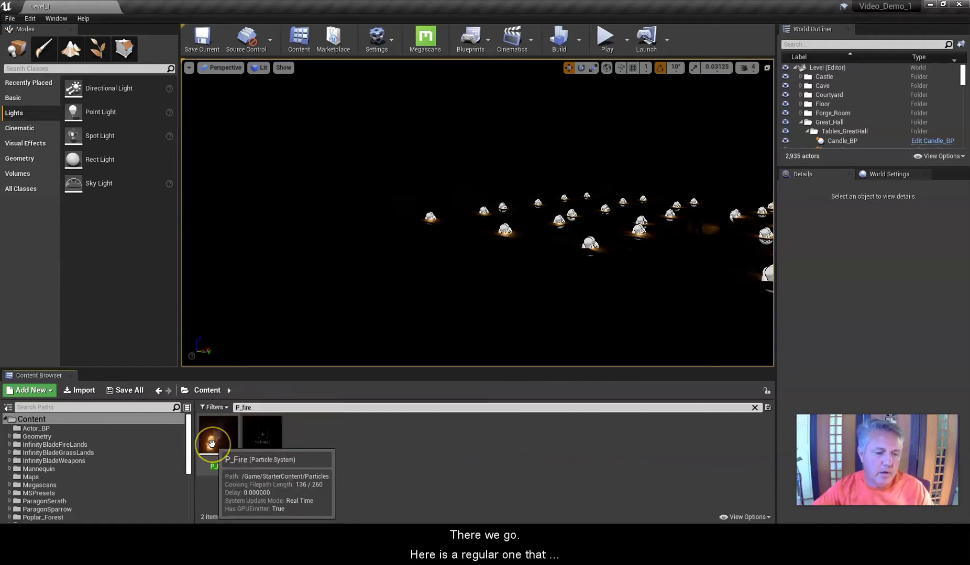
left_click(219, 435)
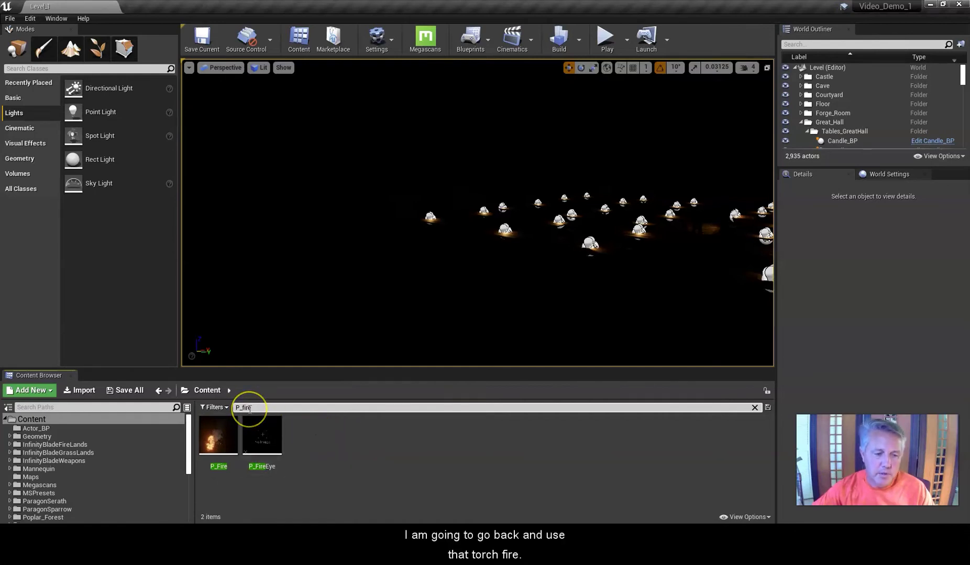
Step: Replace the asset search with "torc" and bring the Wall_Torch_BP editor back beside the assets
key("BackSpace")
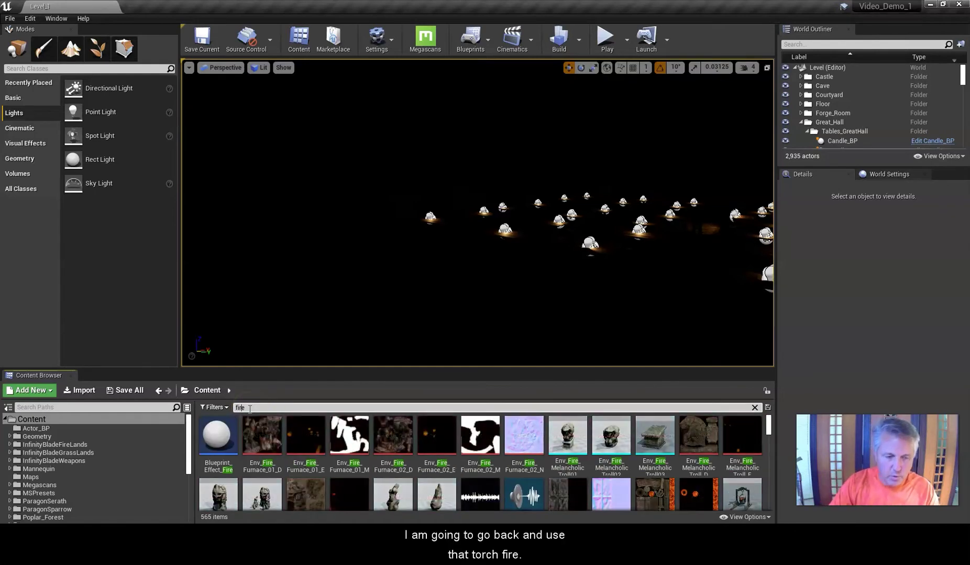
key("BackSpace")
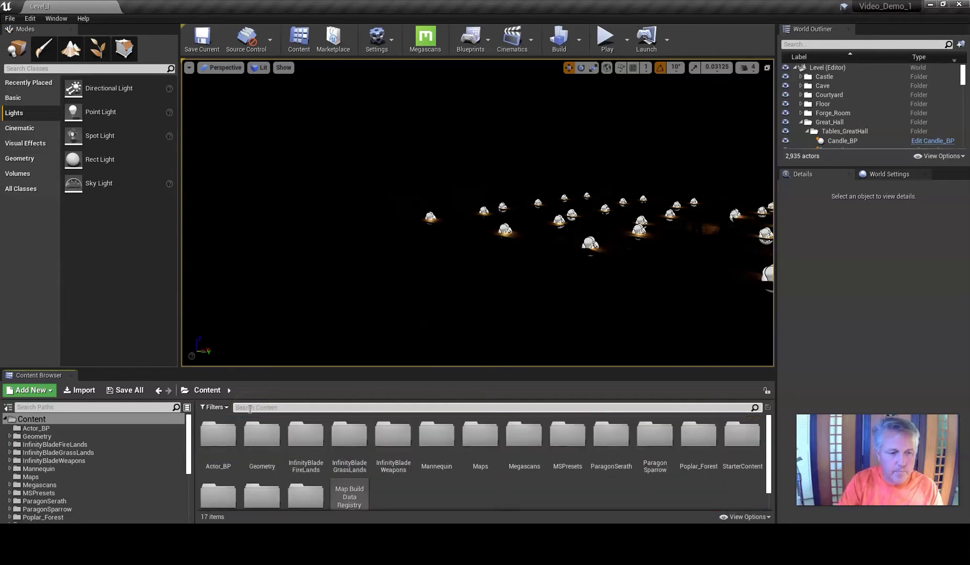
type("torc")
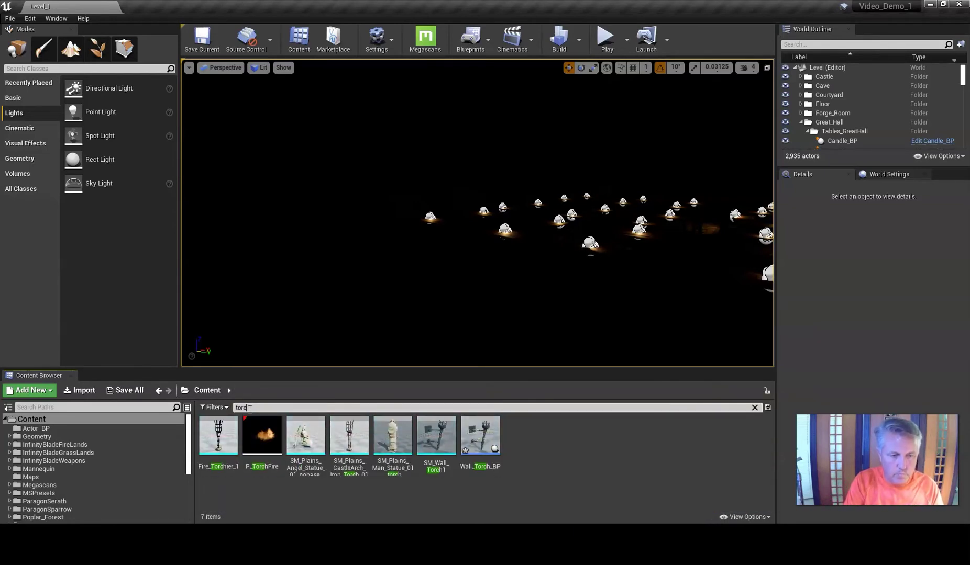
left_click_drag(969, 70, 696, 58)
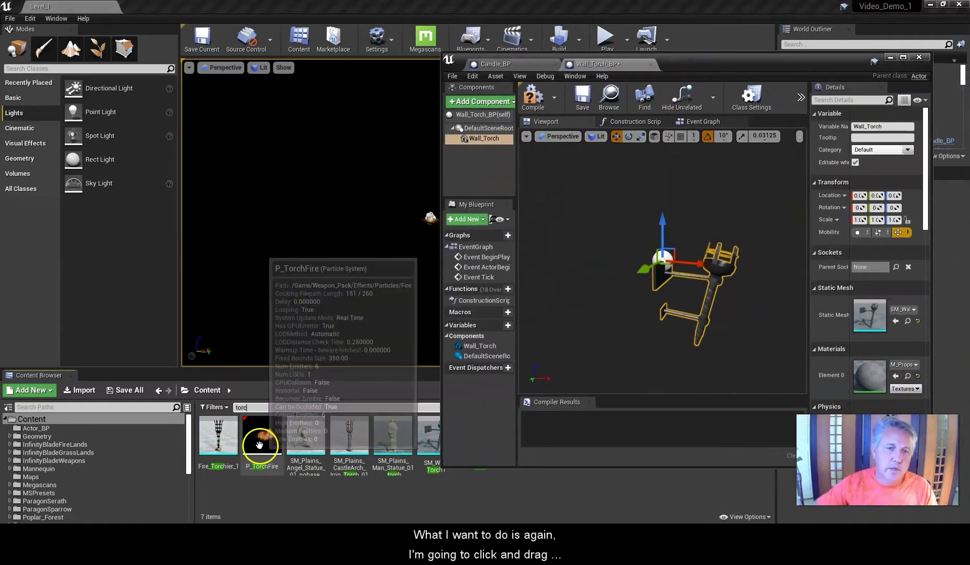
Step: Add the P_TorchFire particle system as a child of the Wall_Torch component and maximize the blueprint editor
left_click_drag(260, 438, 475, 157)
scroll(681, 241, "up", 5)
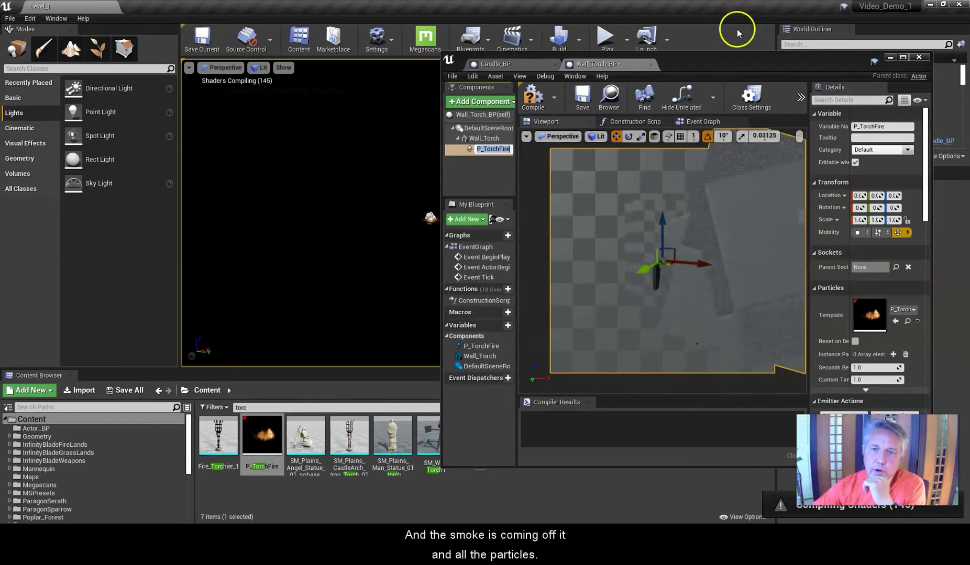
left_click_drag(730, 56, 557, 2)
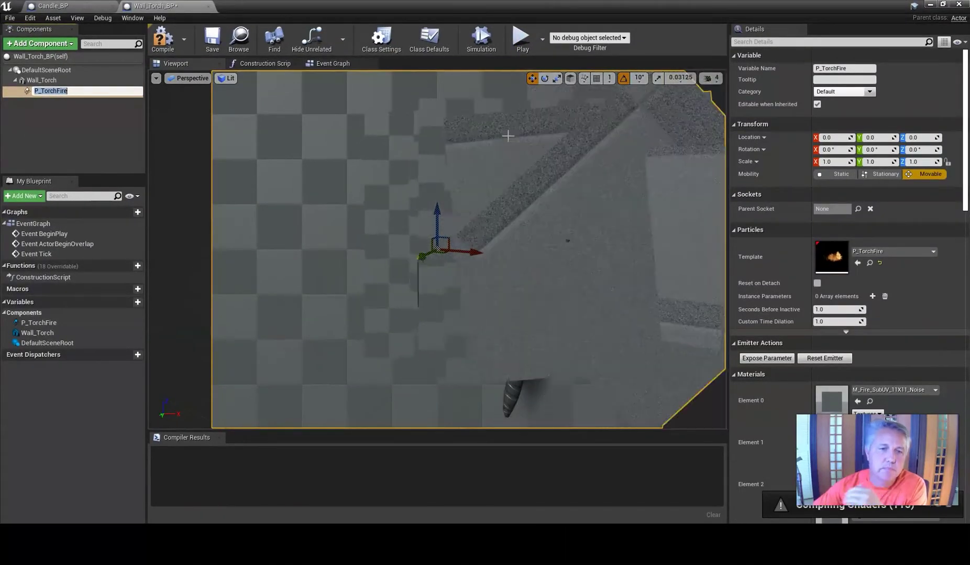
left_click_drag(508, 136, 508, 136)
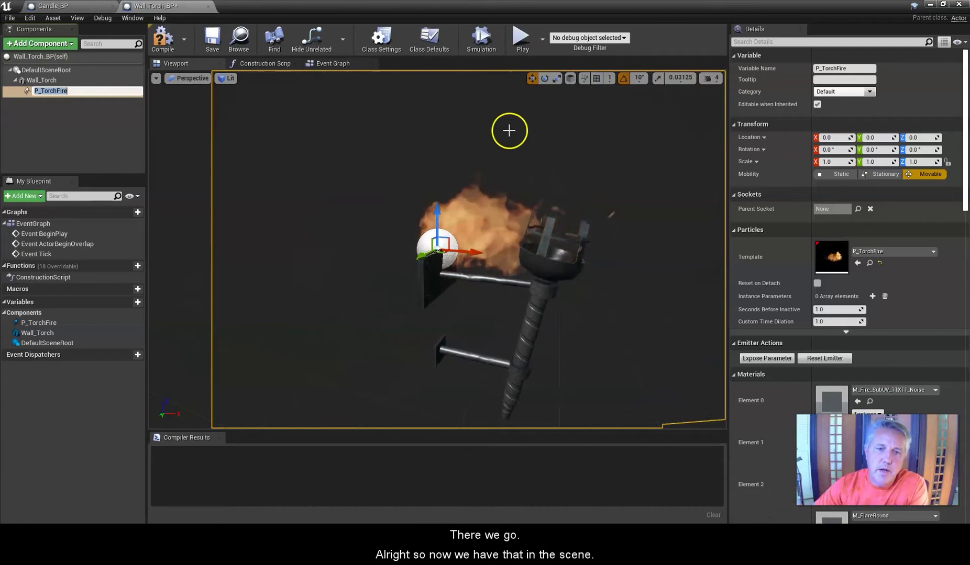
Step: Move the P_TorchFire component into the torch bowl, to about 46.65 on X and 4.16 on Z
left_click(473, 252)
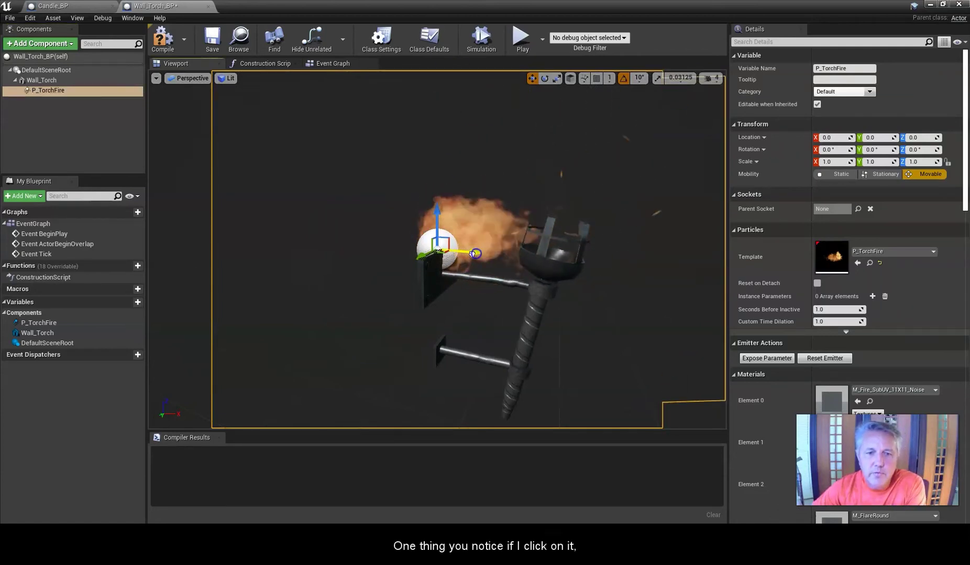
left_click_drag(474, 254, 536, 253)
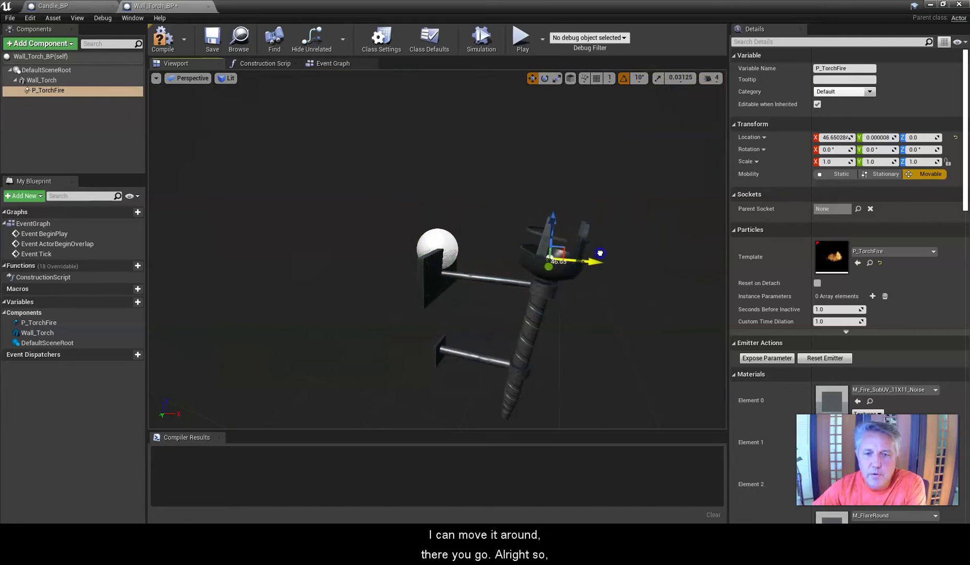
right_click_drag(423, 283, 374, 274)
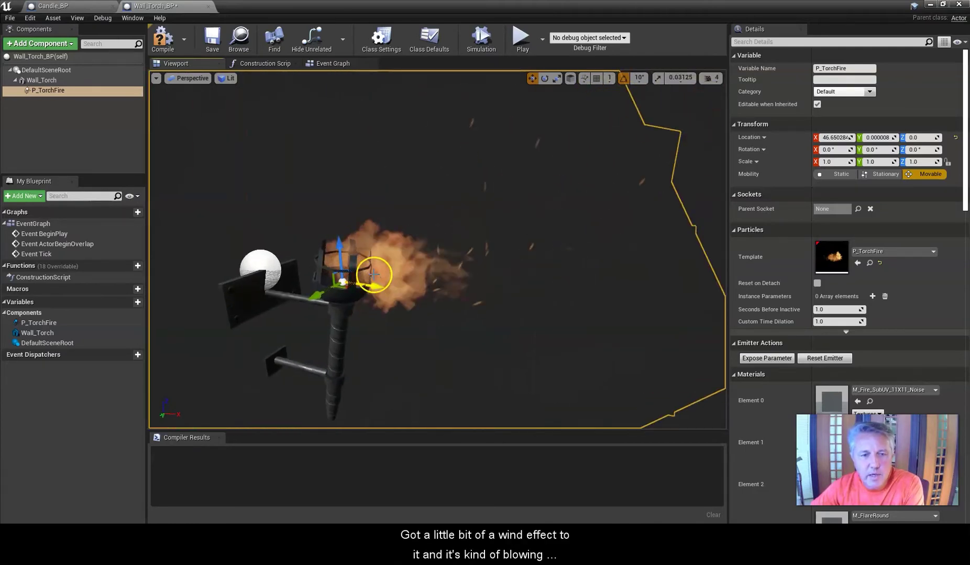
left_click_drag(342, 256, 338, 236)
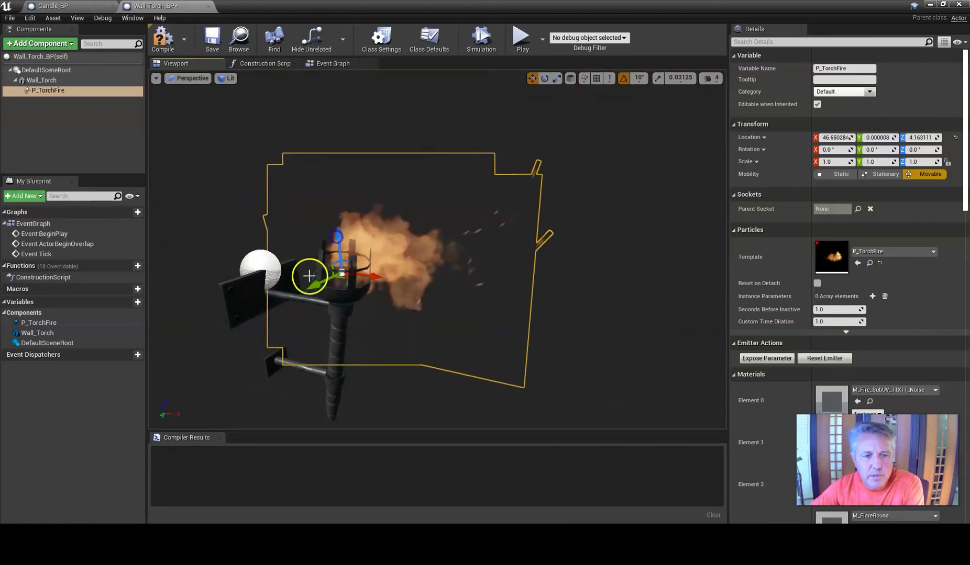
Step: Center the fire sideways in the torch bowl by moving P_TorchFire to about 1.18 on Y
right_click_drag(216, 240, 150, 261)
right_click_drag(455, 318, 427, 322, "alt")
left_click_drag(427, 321, 423, 272)
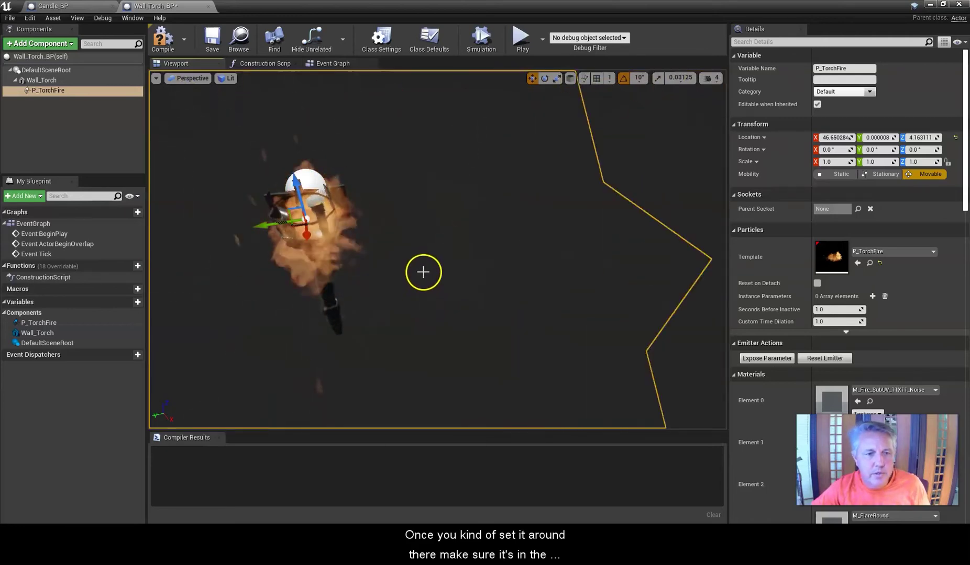
left_click_drag(269, 223, 261, 225)
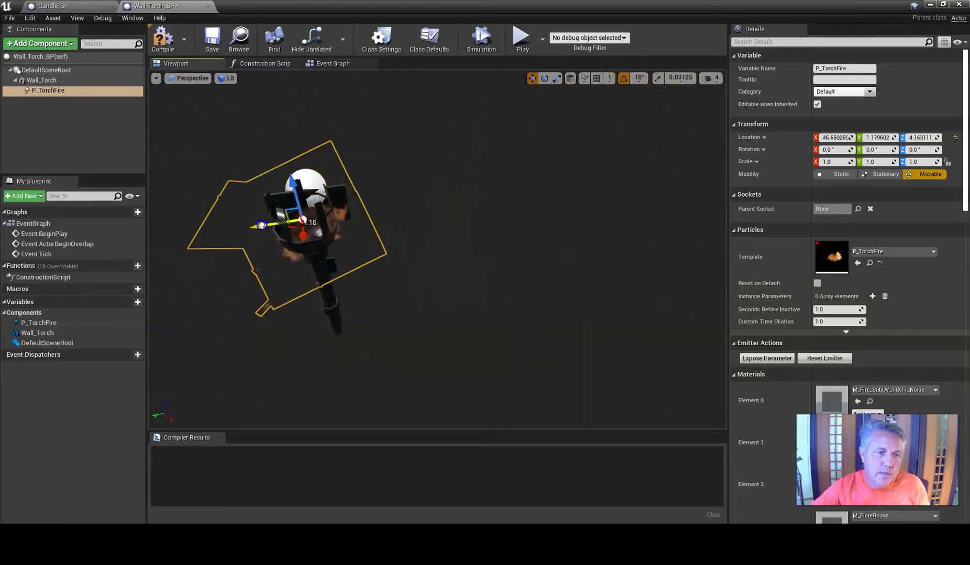
left_click_drag(439, 239, 425, 268, "alt")
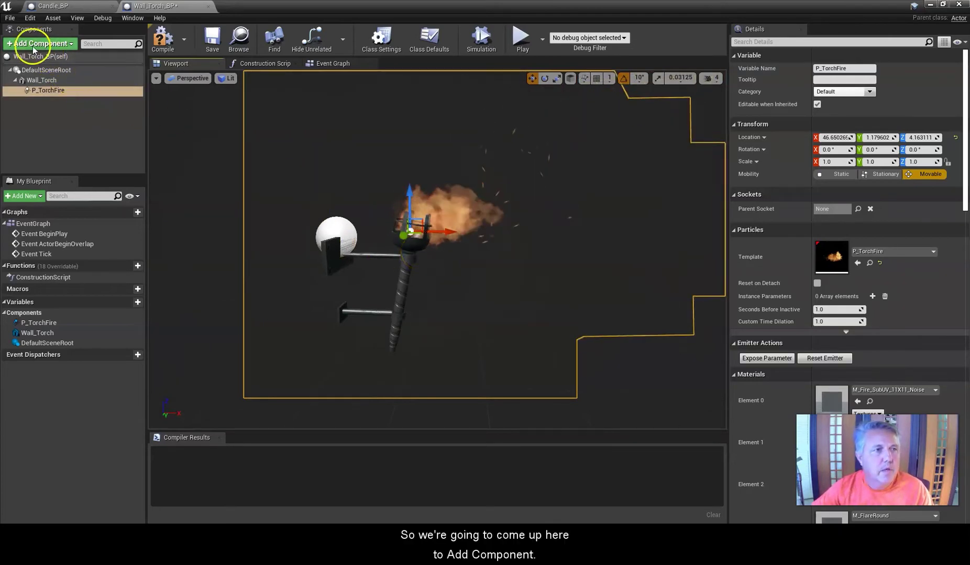
Step: Add a Point Light component under P_TorchFire and move it to about 4.01 on X
left_click(59, 44)
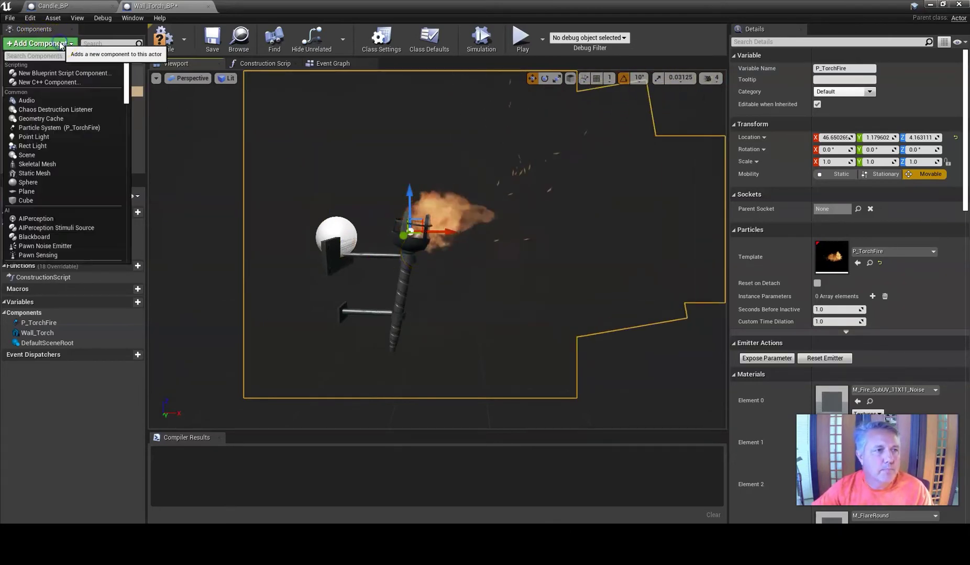
left_click(31, 137)
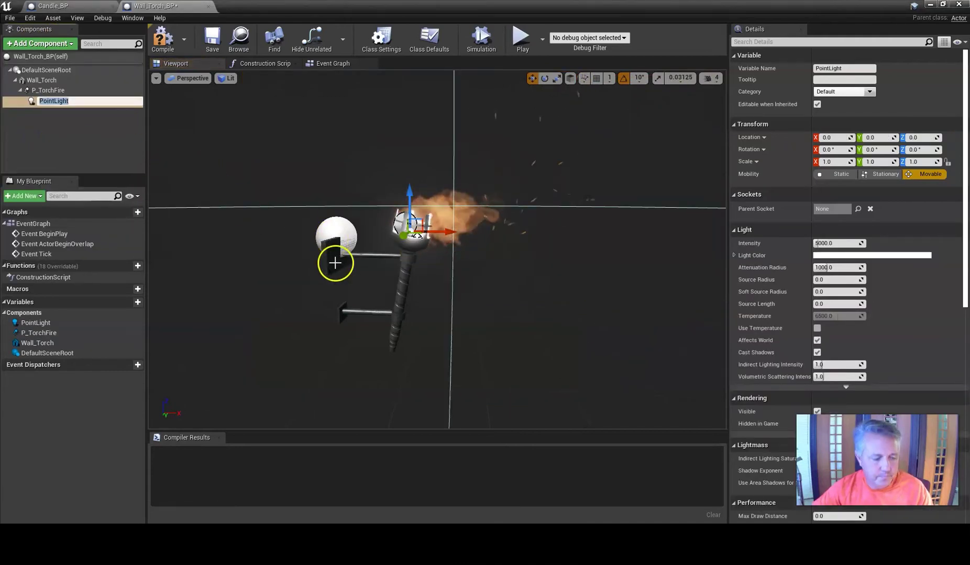
left_click_drag(323, 284, 261, 340, "alt")
left_click_drag(402, 284, 407, 287)
left_click_drag(277, 273, 289, 311, "alt")
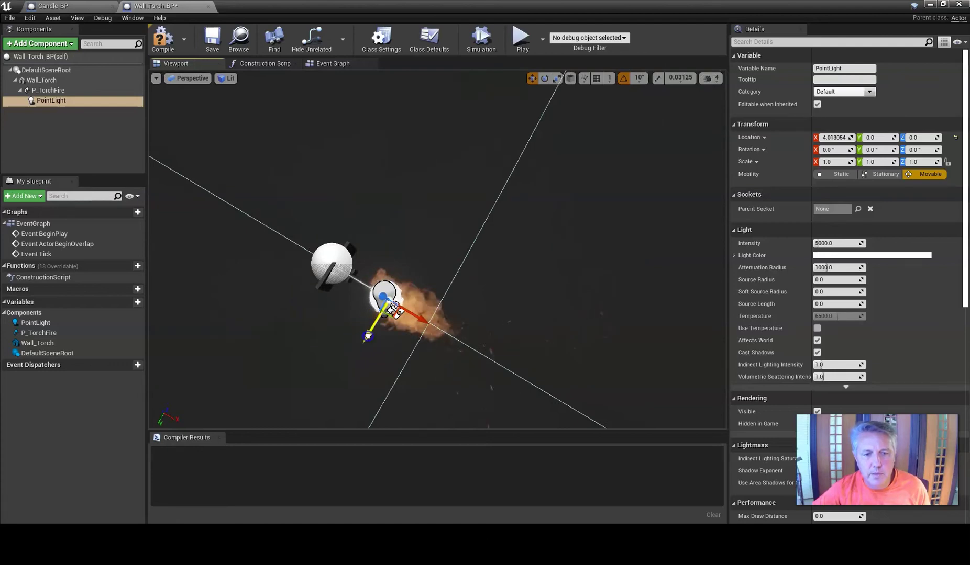
Step: Adjust the point light's position at the flame to about -3.14 on Y and 1.23 on Z
left_click_drag(367, 336, 368, 335)
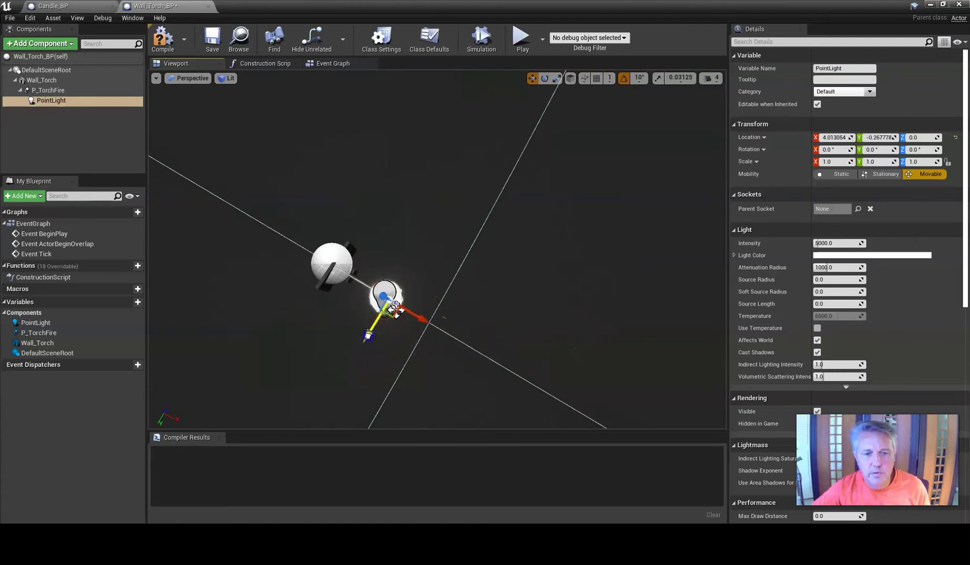
left_click_drag(249, 330, 264, 229, "alt")
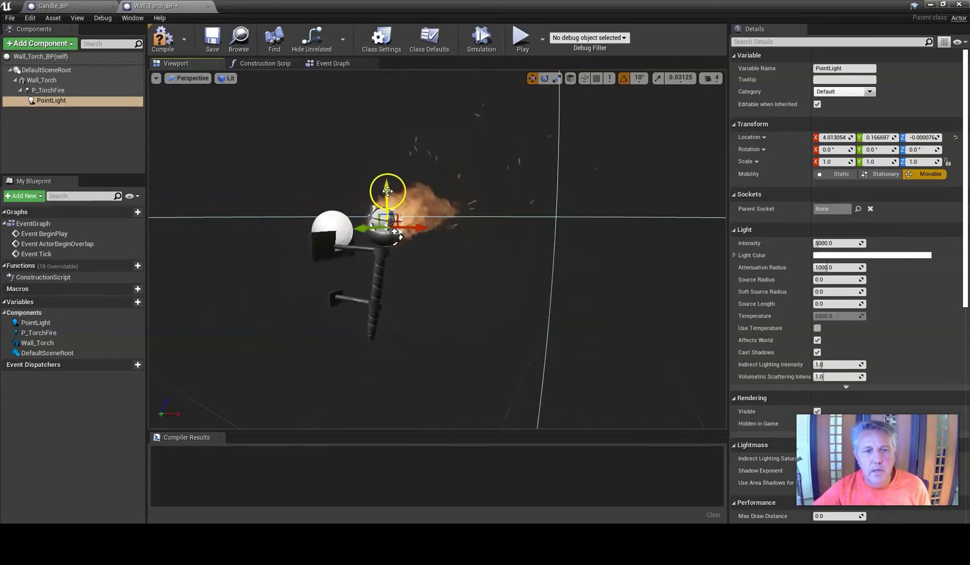
left_click_drag(356, 225, 339, 229, "alt")
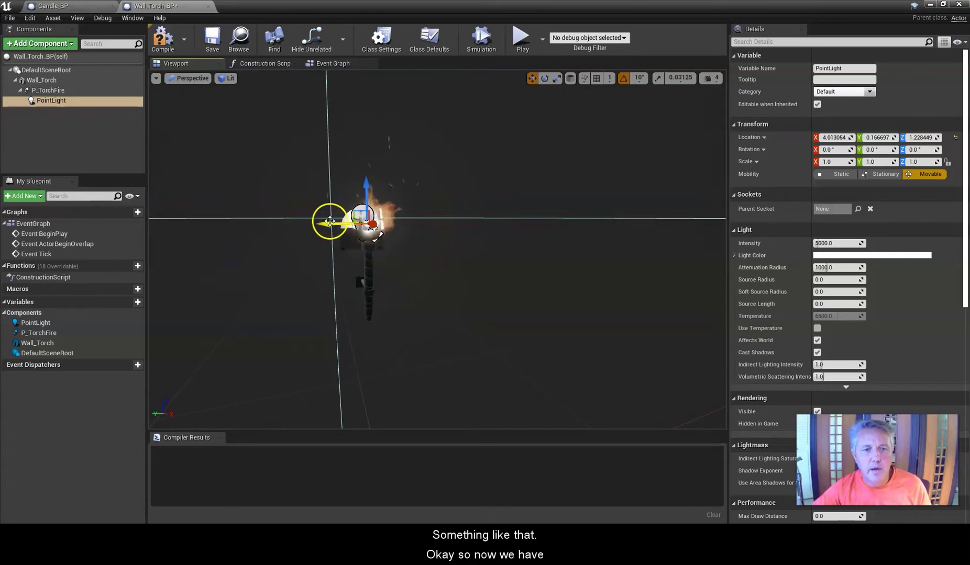
mouse_move(301, 273)
left_mouse_down("alt")
mouse_move(284, 283)
mouse_move(311, 289)
left_mouse_up("alt")
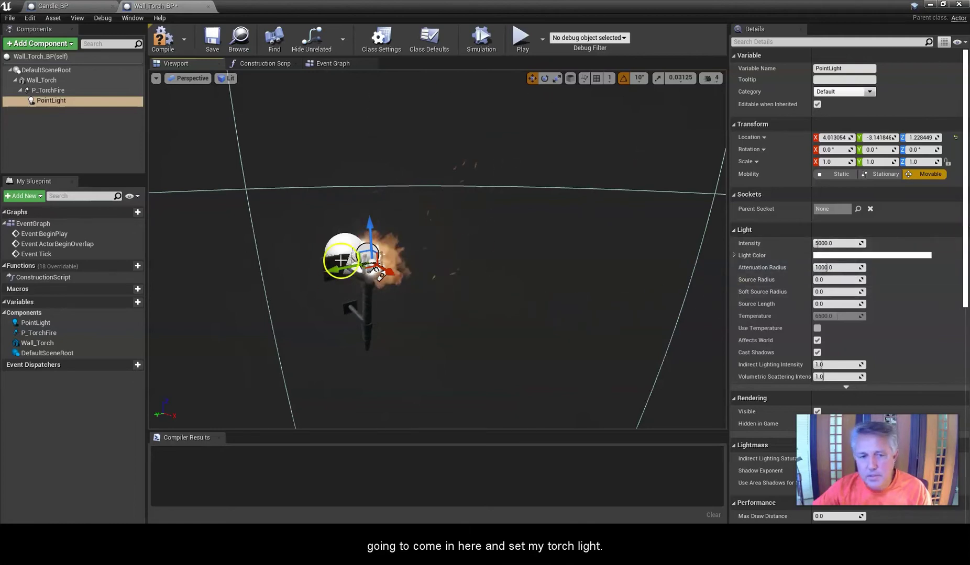
Step: Set the point light's intensity to 3000
left_click(834, 245)
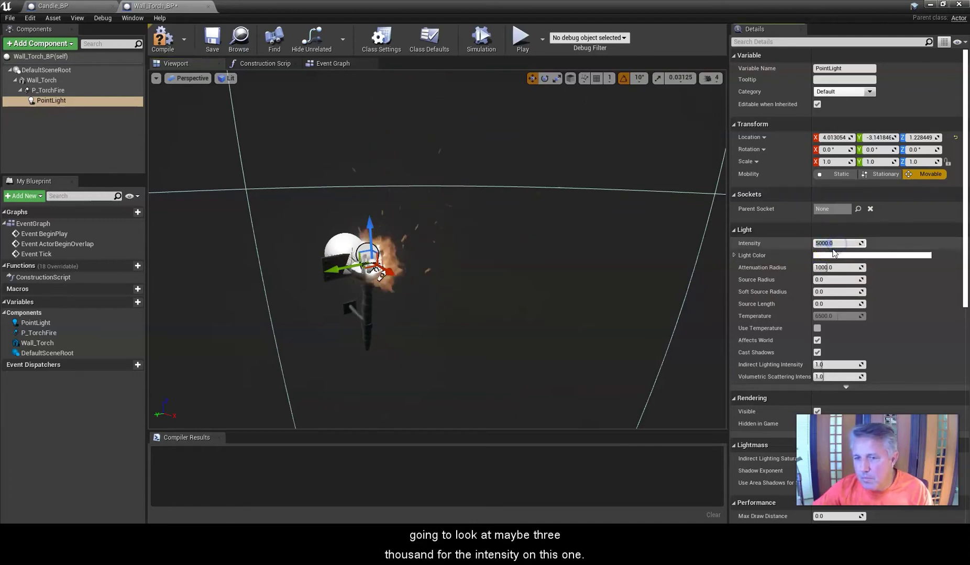
type("3000")
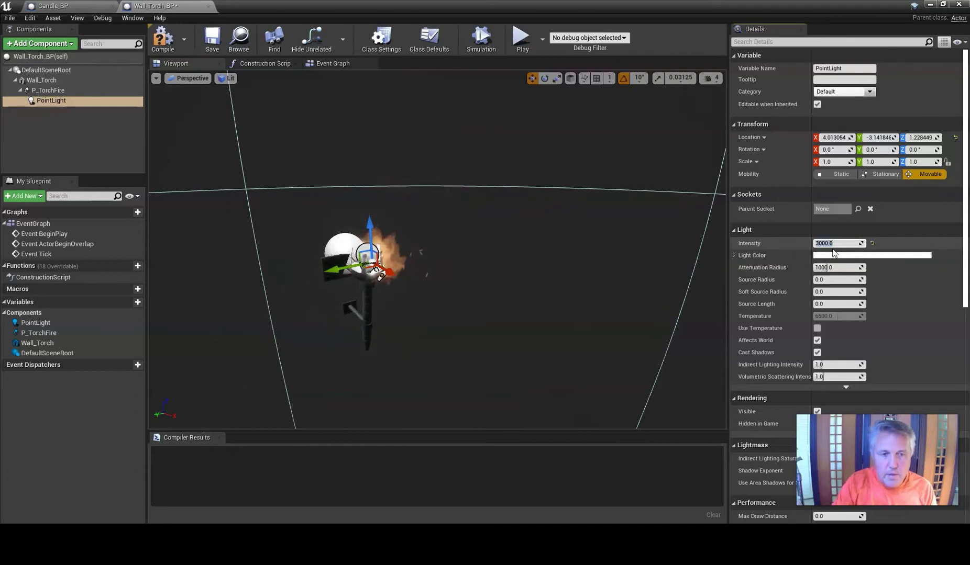
left_click(487, 193)
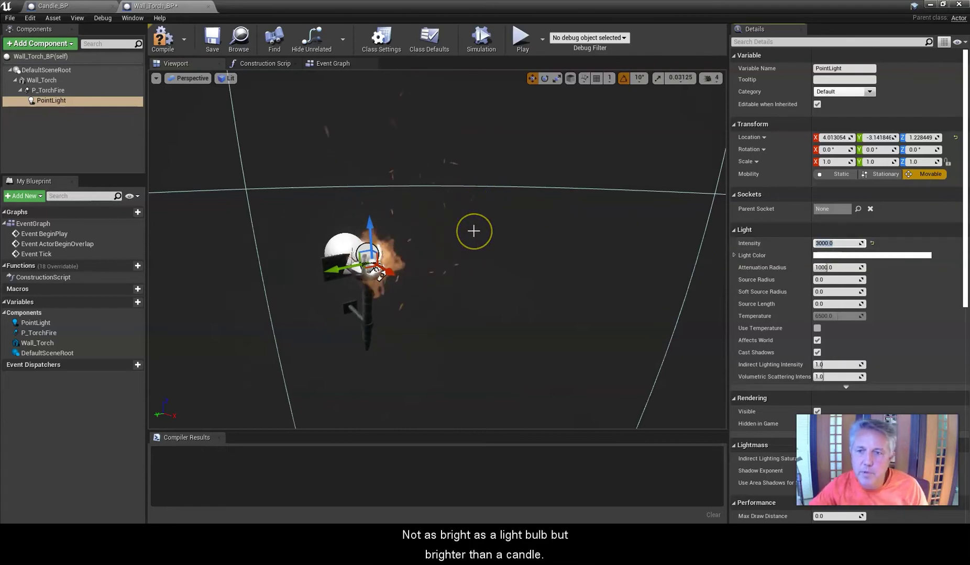
Step: Change the point light's color to a fire-like orange of about R 1.0, G 0.496 and B 0.04
left_click(822, 257)
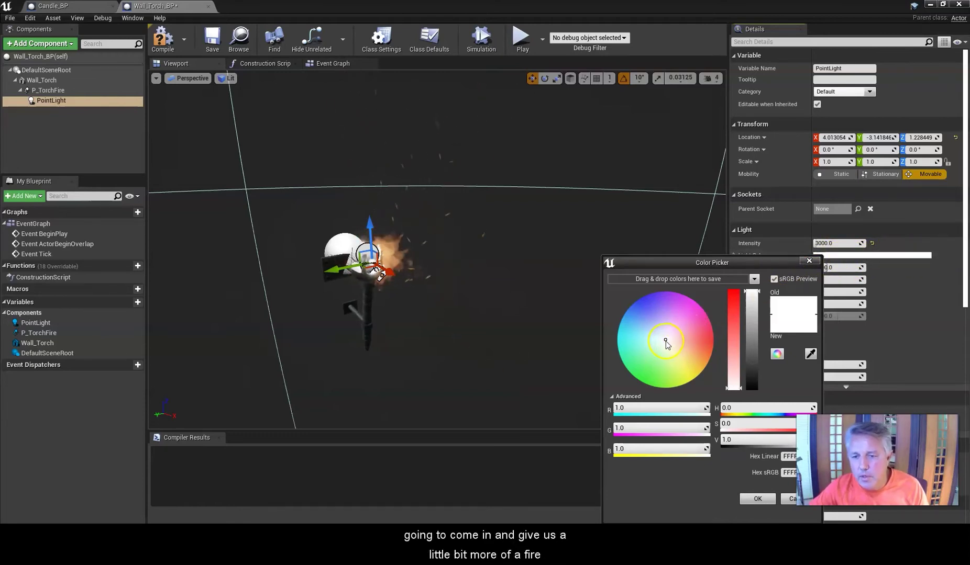
left_click_drag(665, 342, 706, 363)
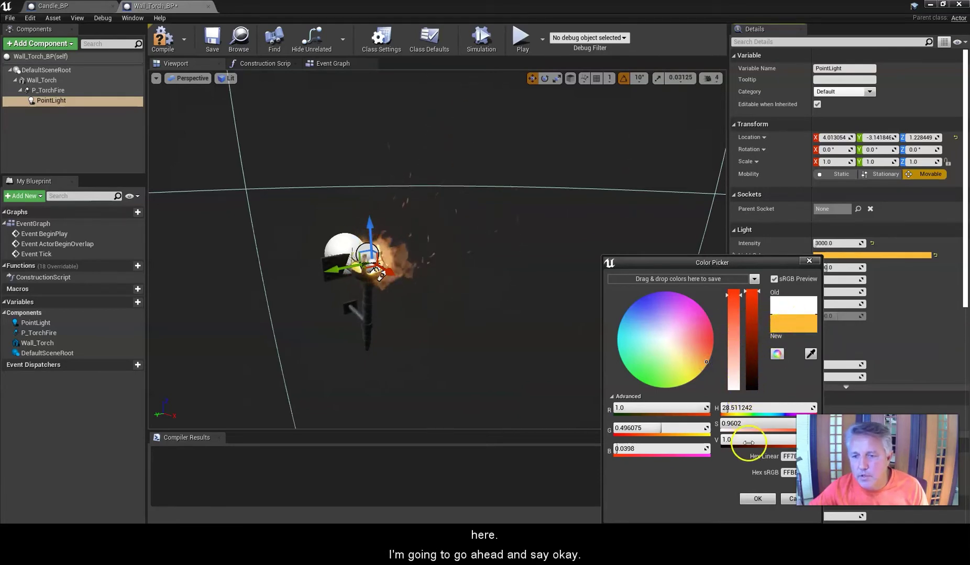
left_click(758, 499)
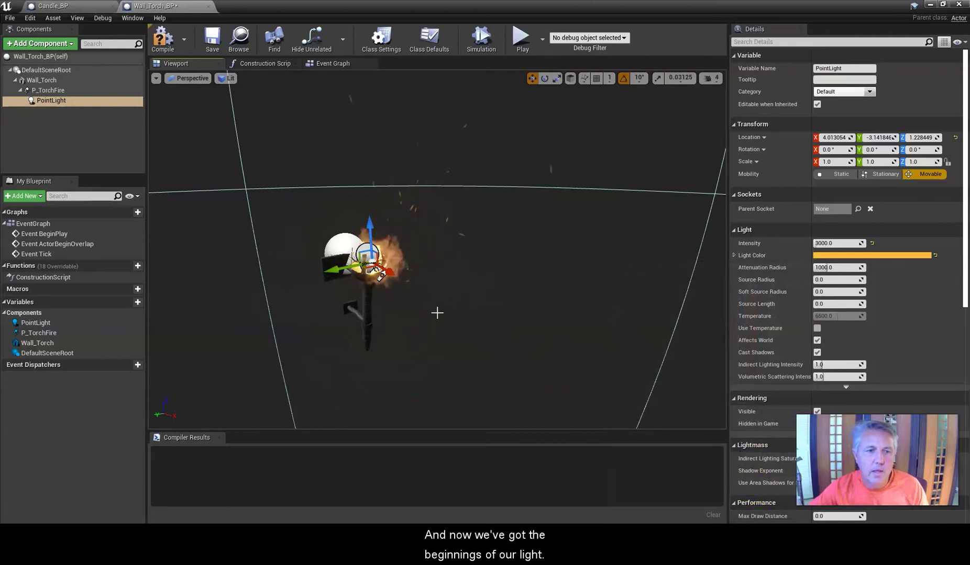
left_click_drag(316, 321, 351, 297)
middle_click_drag(350, 297, 329, 303)
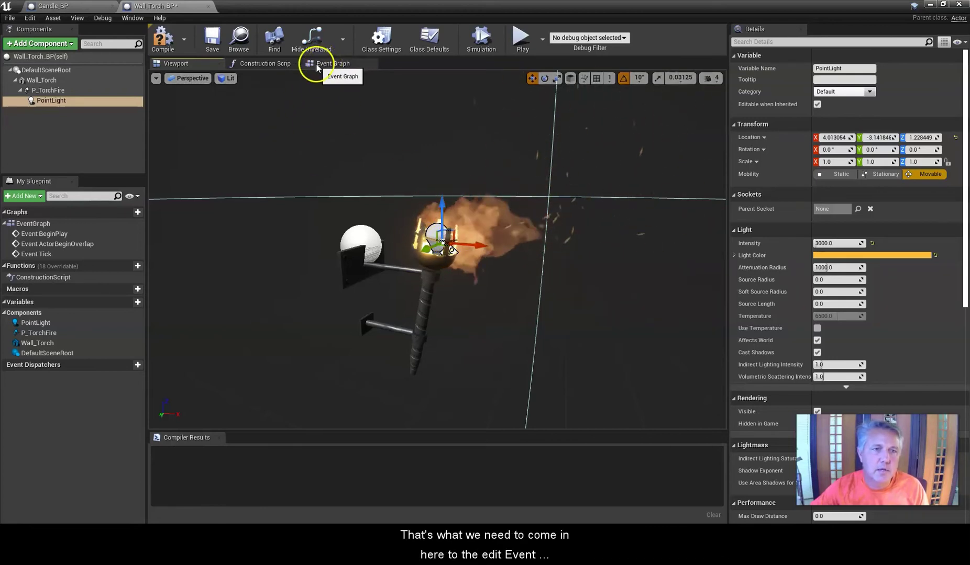
Step: Open the blueprint's Event Graph and move the Event BeginPlay node up, clear of the other event nodes
left_click(337, 65)
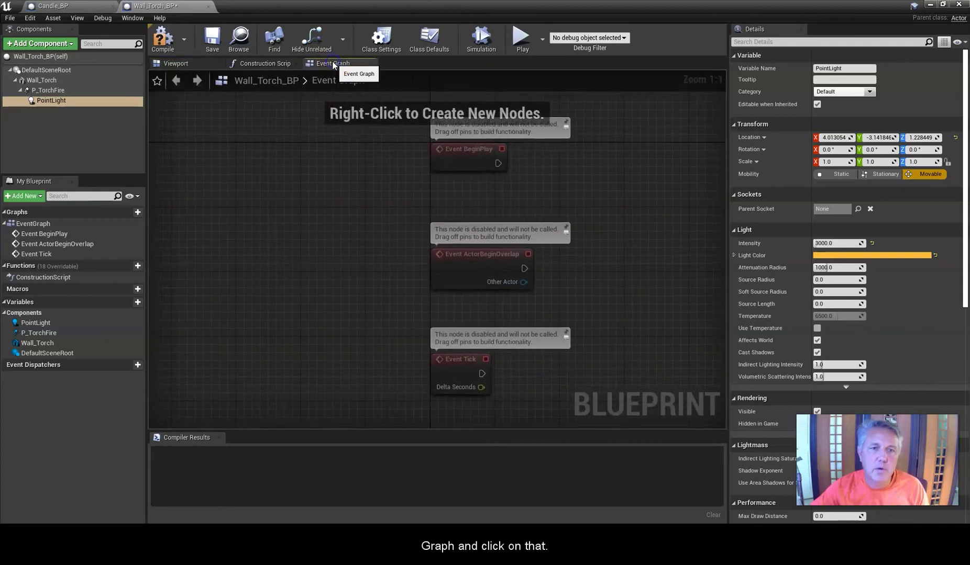
scroll(435, 208, "down", 1)
right_click_drag(583, 197, 398, 287)
left_click_drag(296, 250, 302, 127)
right_click_drag(352, 203, 290, 321)
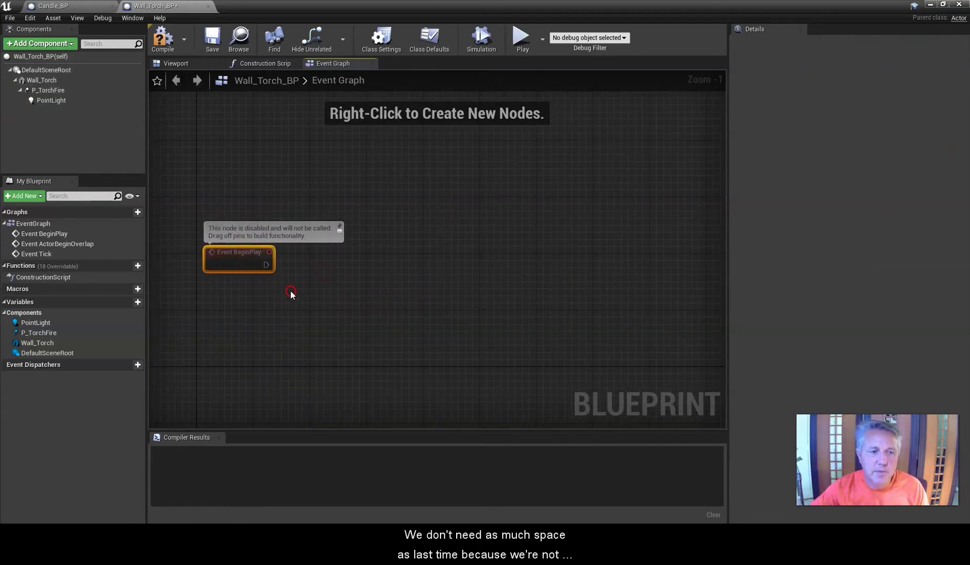
left_click_drag(229, 251, 236, 209)
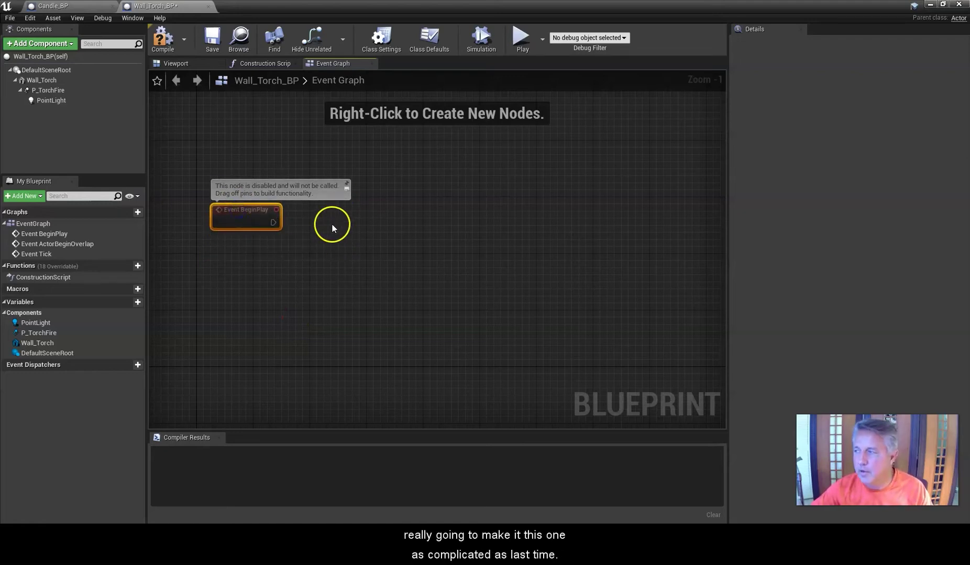
Step: Add a Delay node wired from Event BeginPlay's execution output
left_click_drag(272, 223, 360, 211)
type("delay")
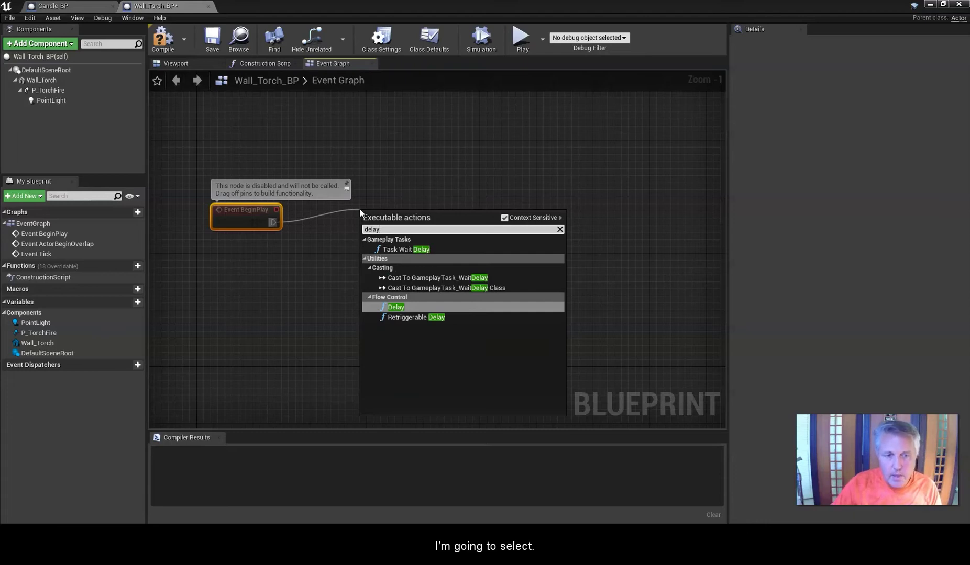
left_click(397, 307)
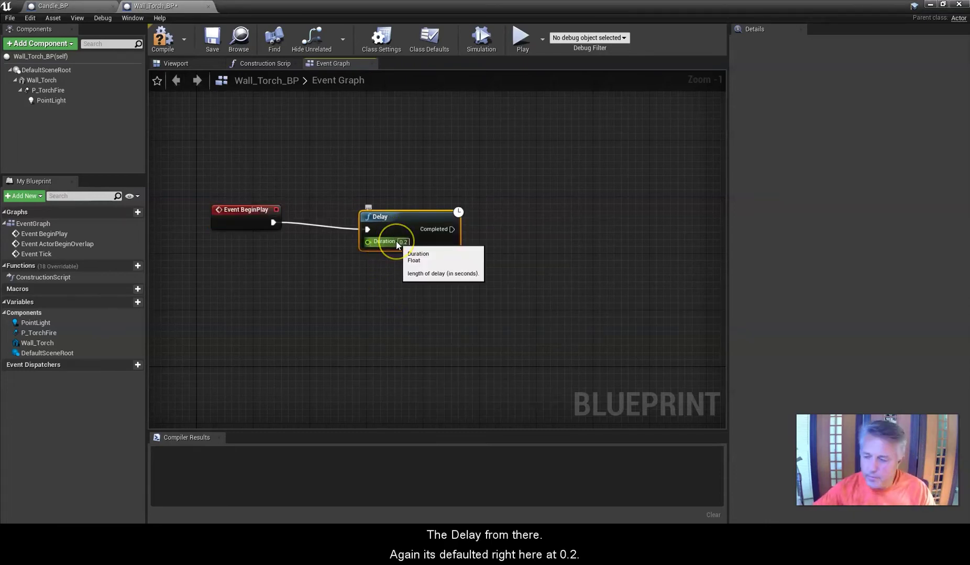
Step: Feed the Delay's Duration from a new Random Float in Range node placed below Event BeginPlay
left_click_drag(390, 241, 312, 282)
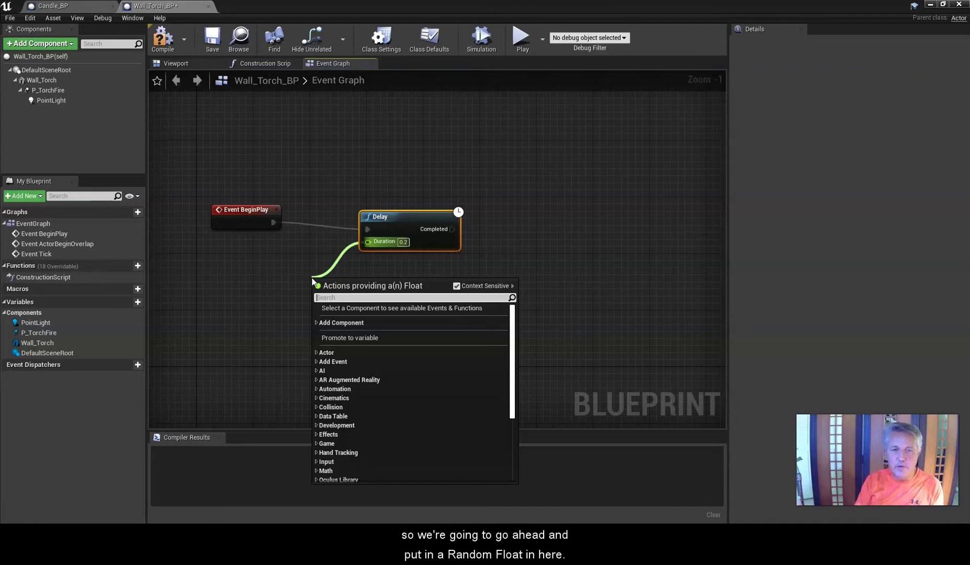
type("rand")
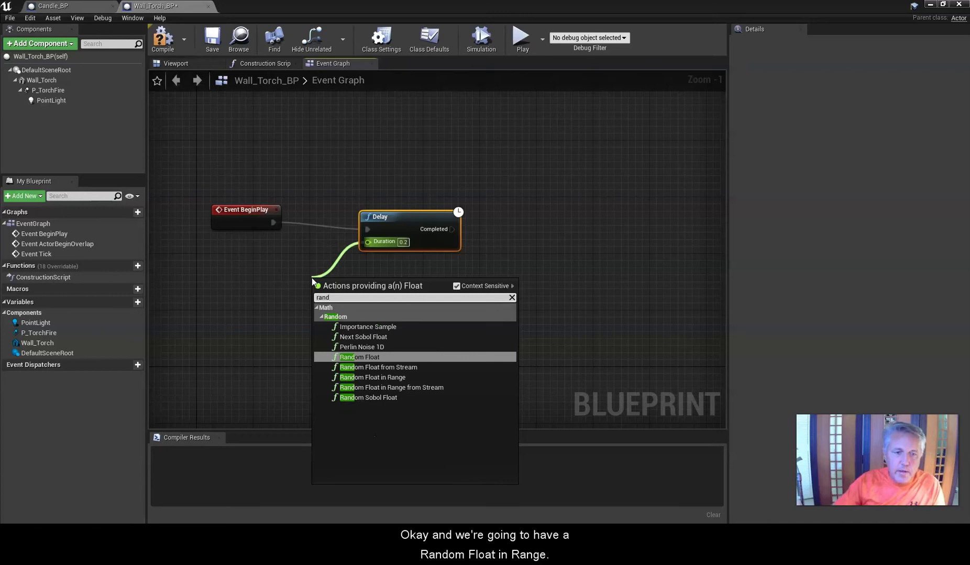
left_click(372, 378)
left_click_drag(347, 283, 284, 268)
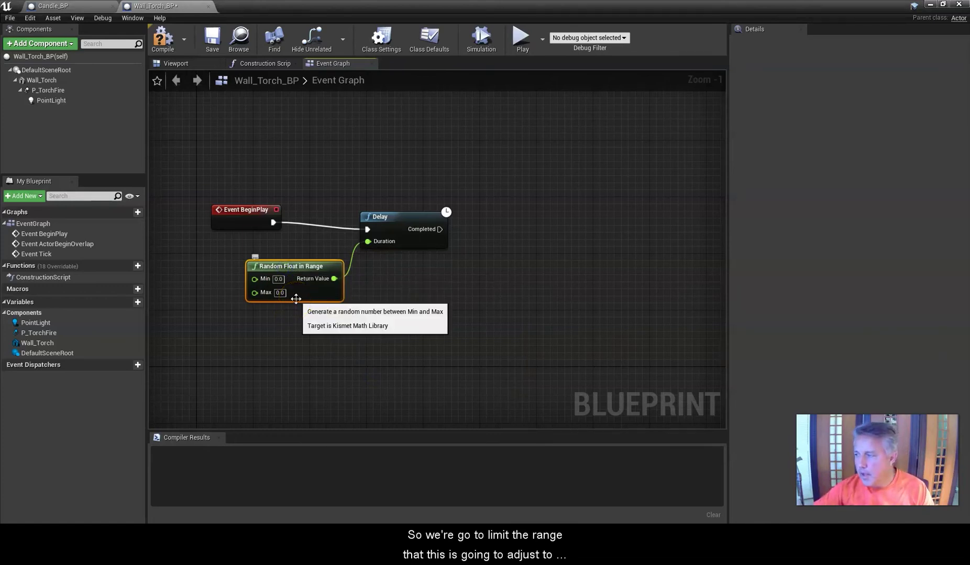
Step: Set the delay's random range to a Min of 0 and a Max of 0.5
left_click(300, 293)
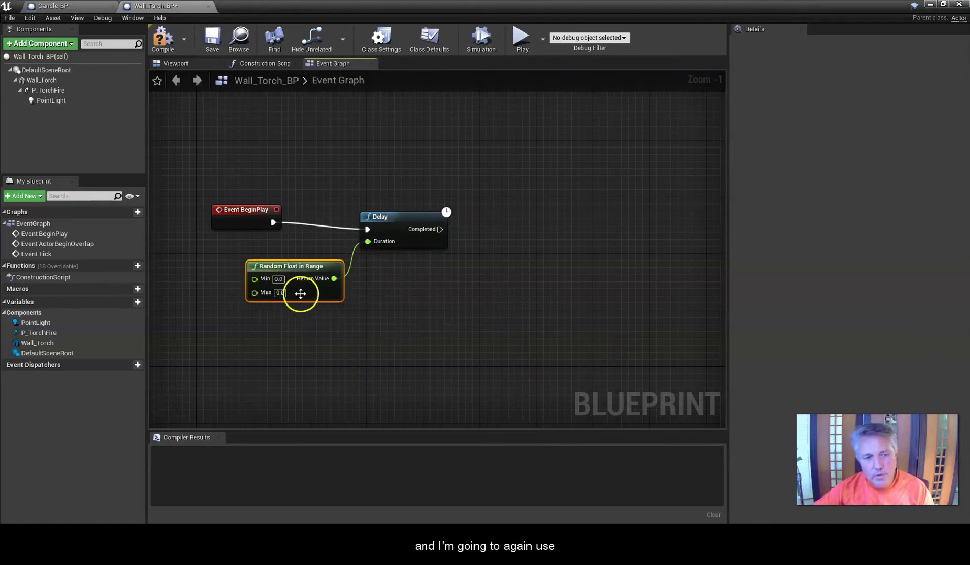
left_click(279, 279)
type("0")
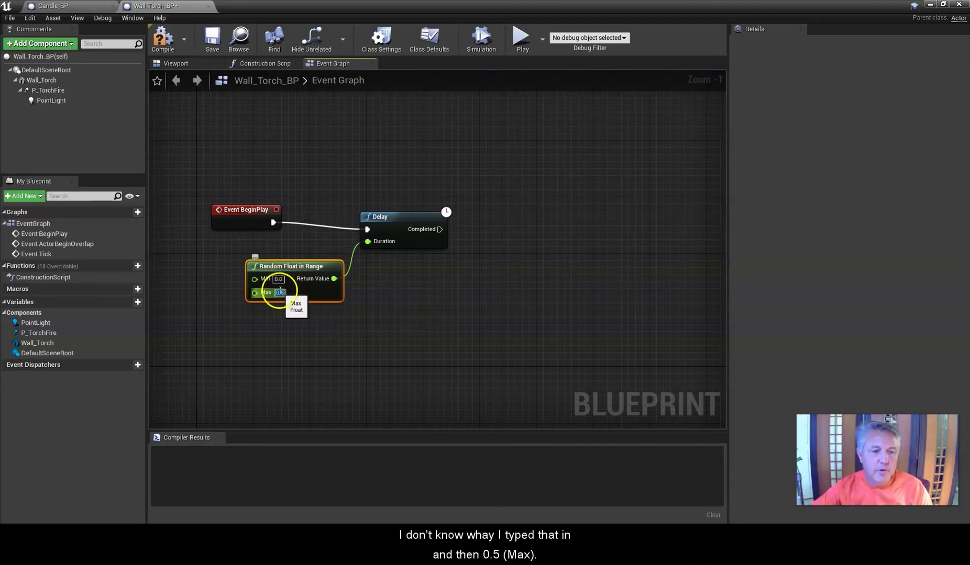
left_click_drag(321, 268, 314, 269)
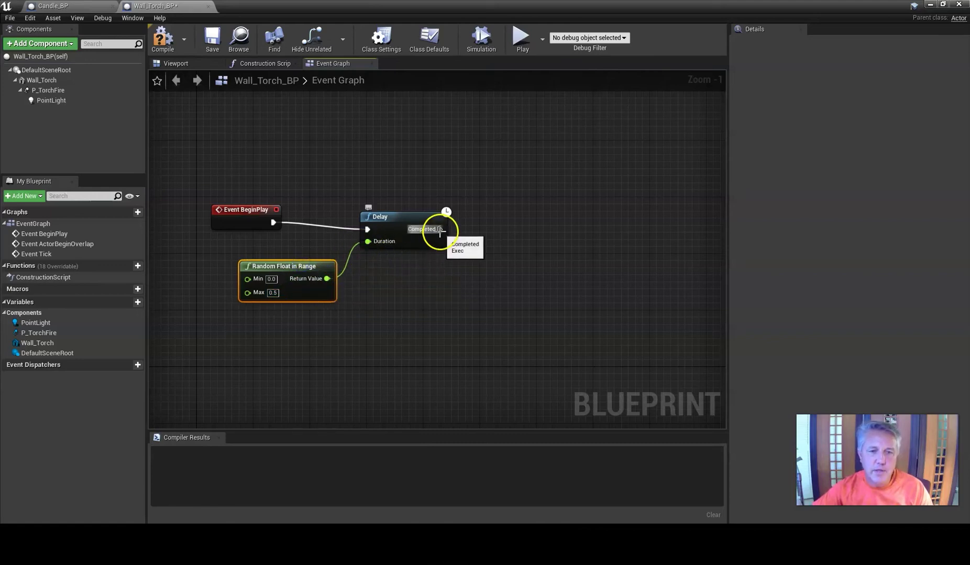
Step: Add a Set Intensity (PointLight) node after the Delay's Completed output and line it up beside the Delay
left_click_drag(440, 229, 530, 245)
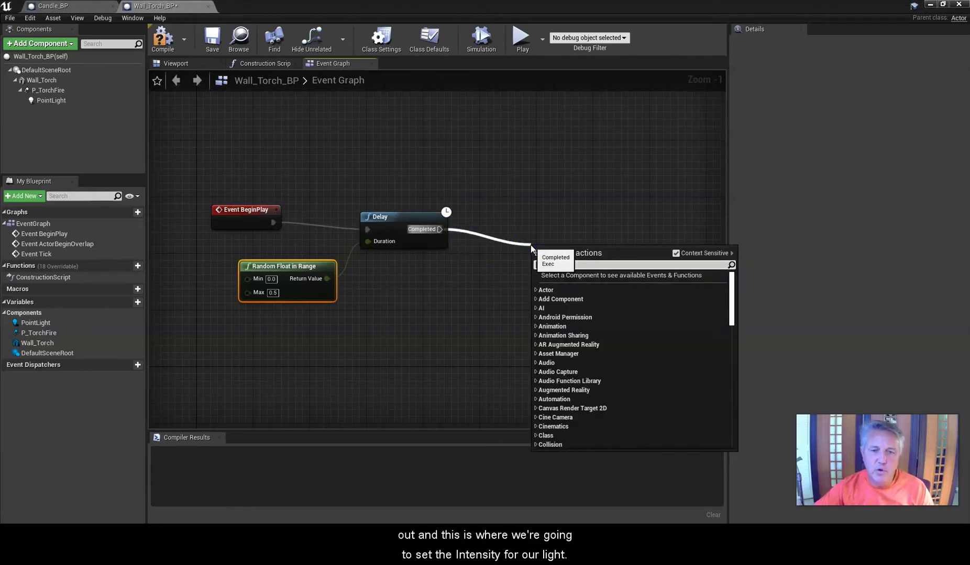
type("set")
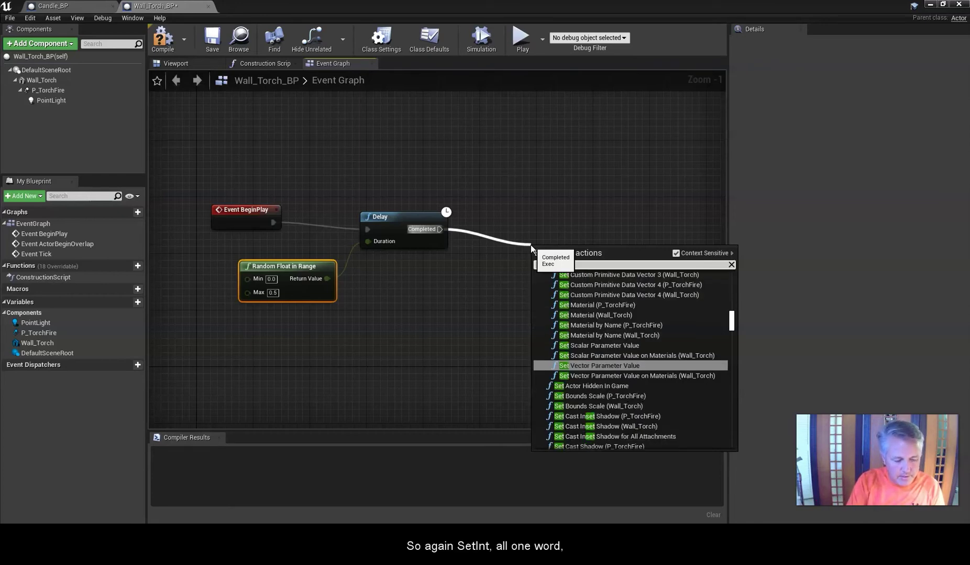
type("Int")
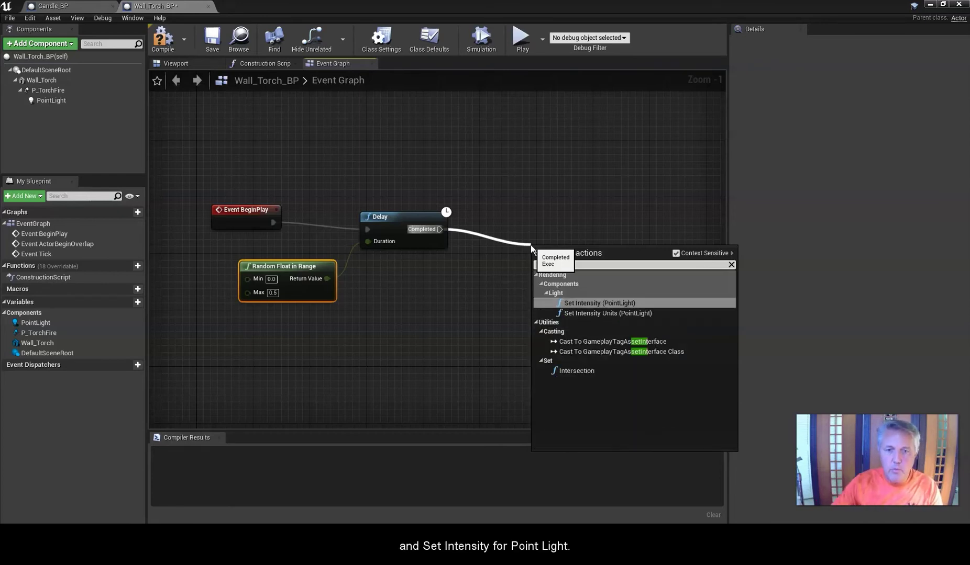
left_click(601, 303)
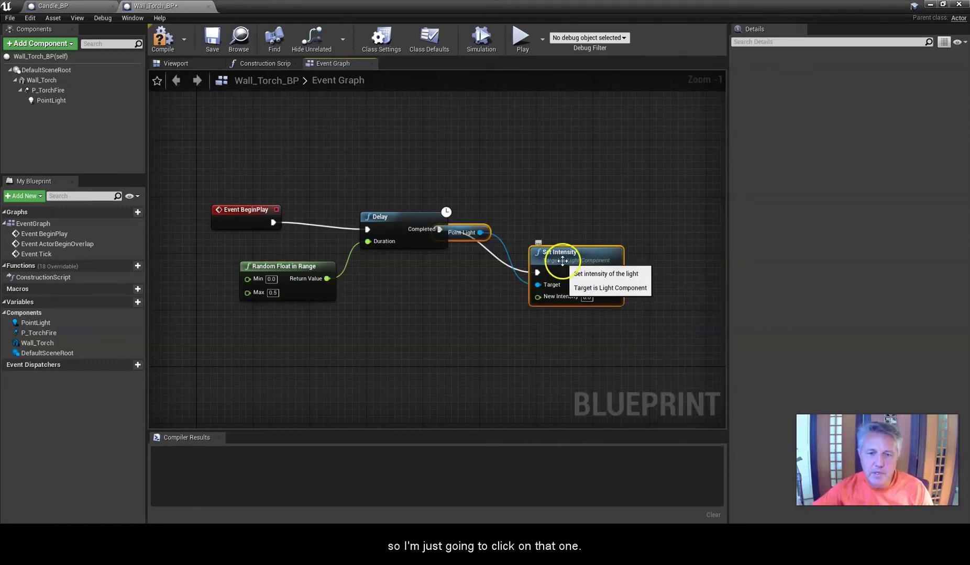
left_click_drag(561, 261, 573, 218)
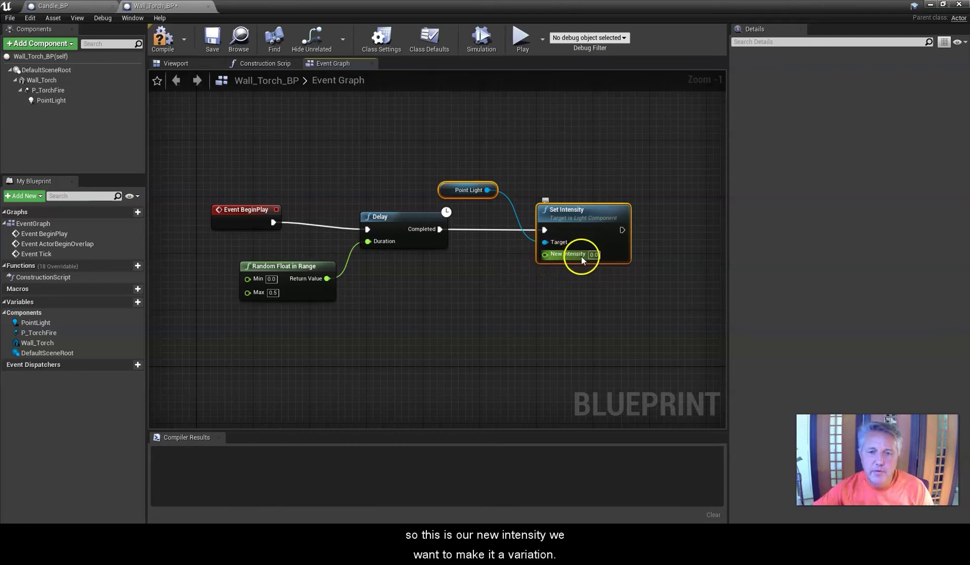
Step: Feed Set Intensity's New Intensity from a new Random Float in Range node placed below the Delay
left_click_drag(545, 254, 478, 300)
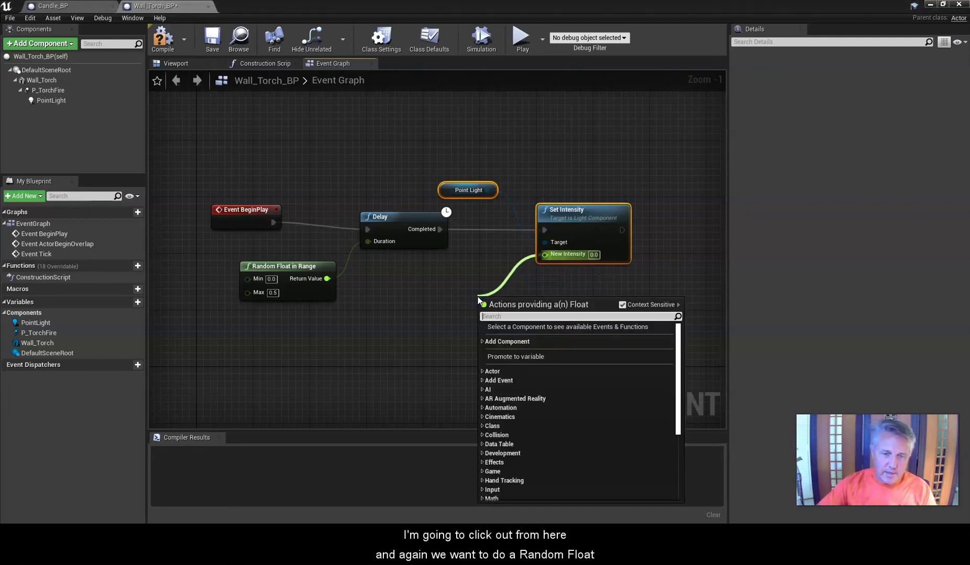
type("ran")
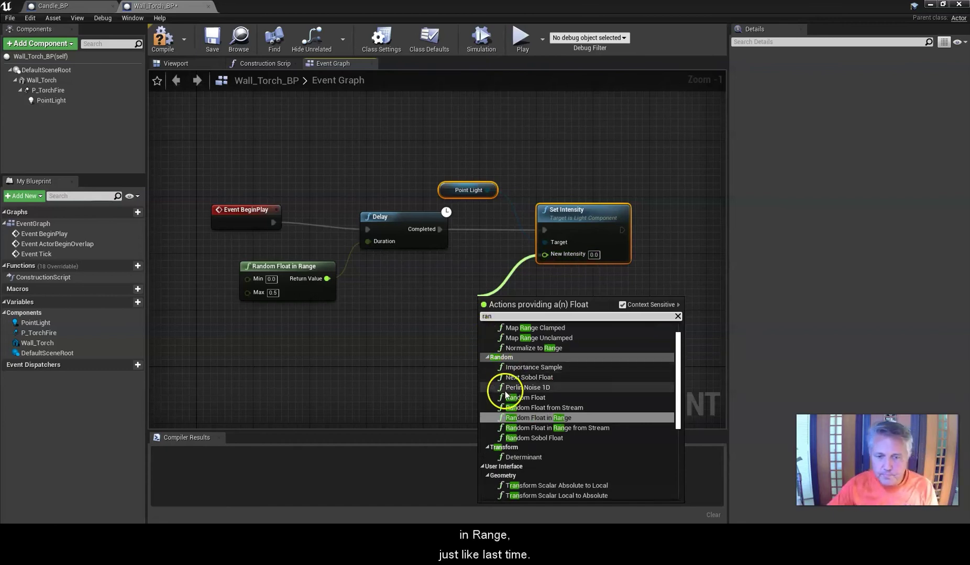
left_click(533, 417)
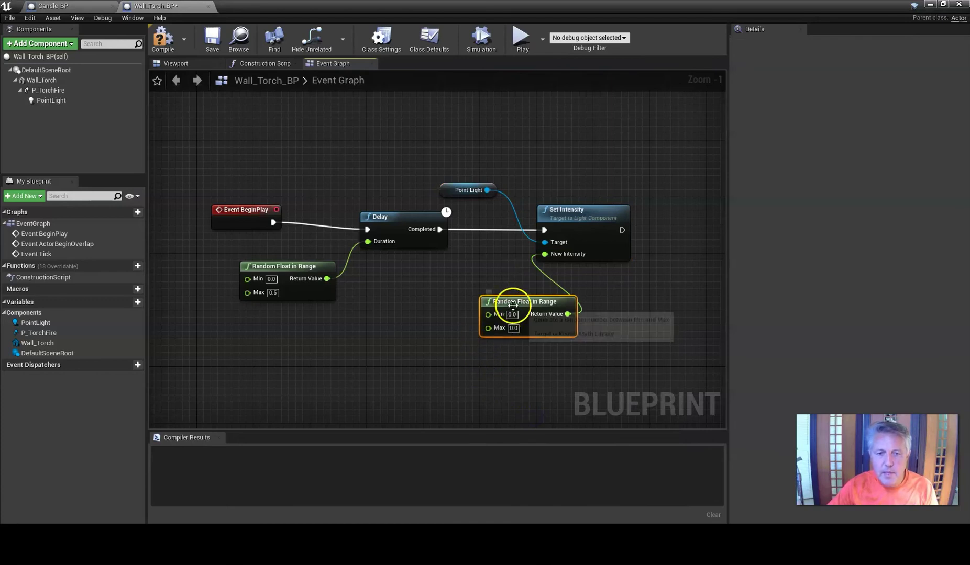
left_click_drag(504, 302, 448, 282)
Step: Set the intensity's random range to Min 1000 and Max 3000, and shift that node slightly down
left_click(449, 293)
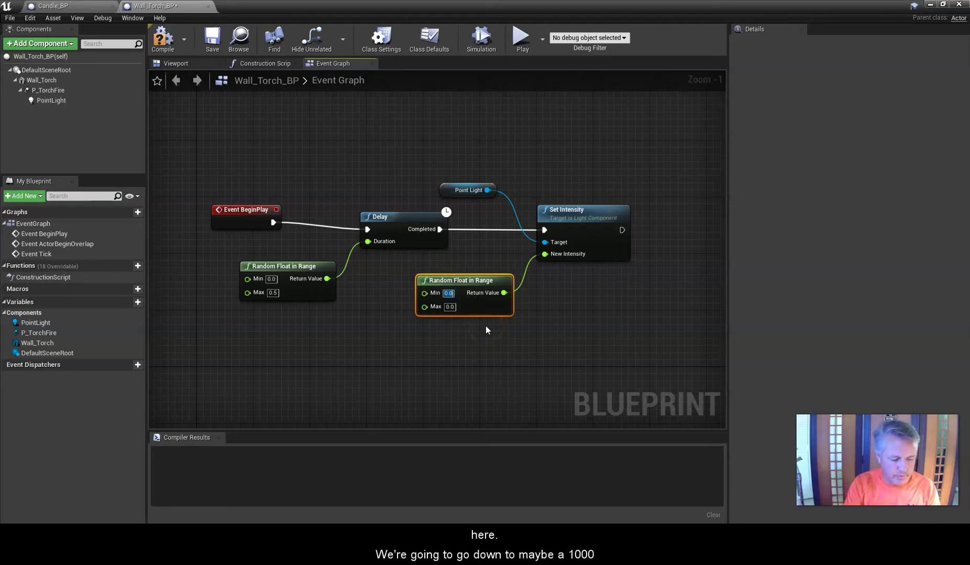
type("1000")
key("Tab")
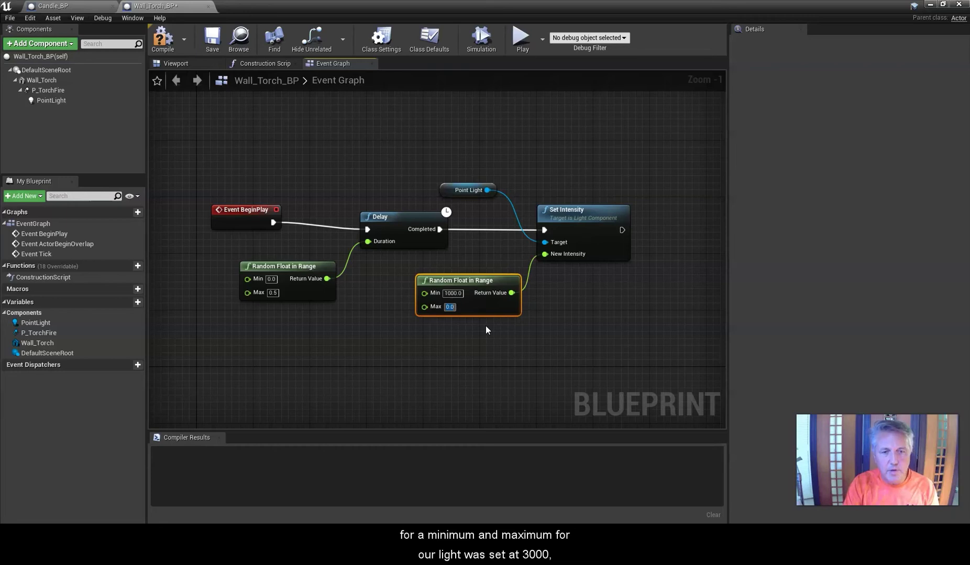
type("30")
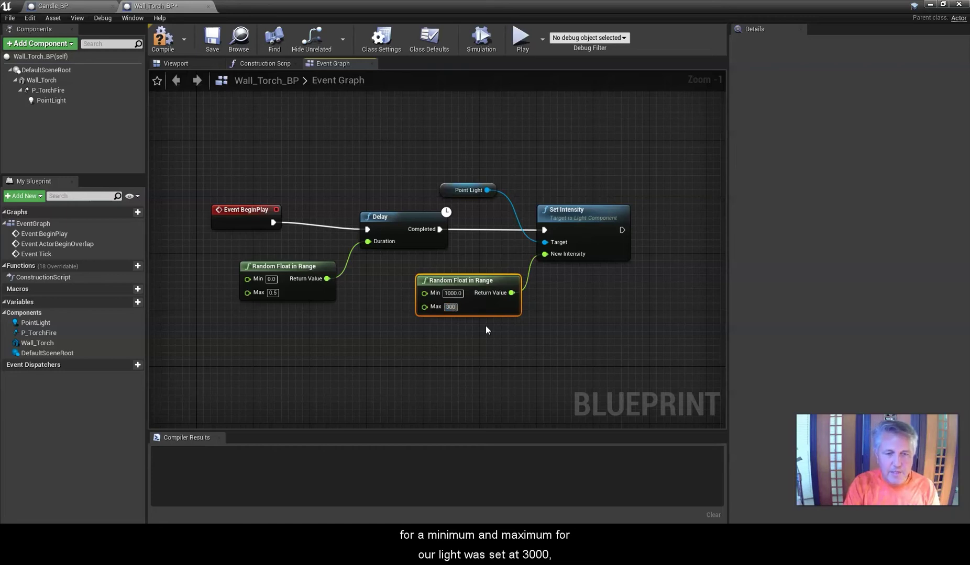
type("00")
key("Return")
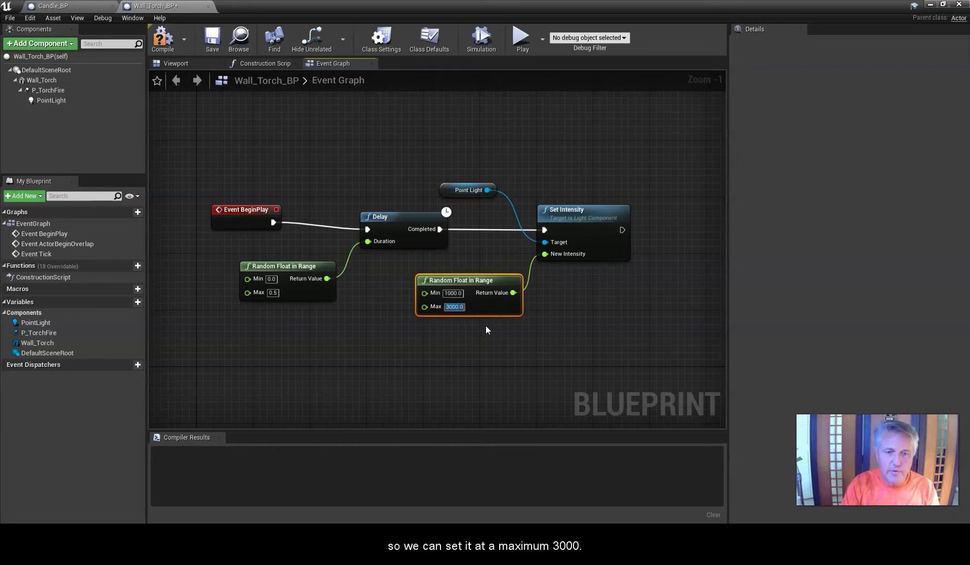
left_click(485, 331)
left_click(468, 281)
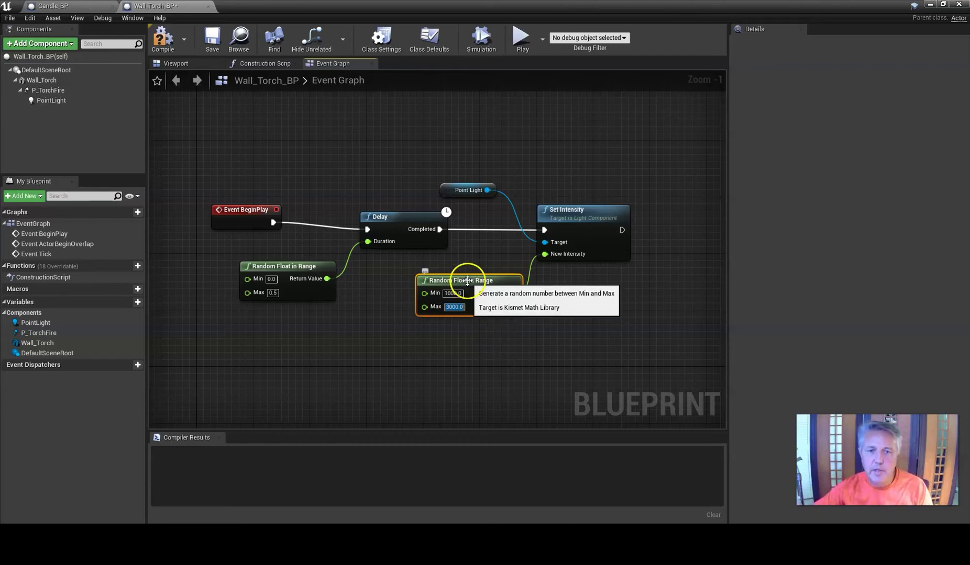
left_click_drag(468, 280, 468, 295)
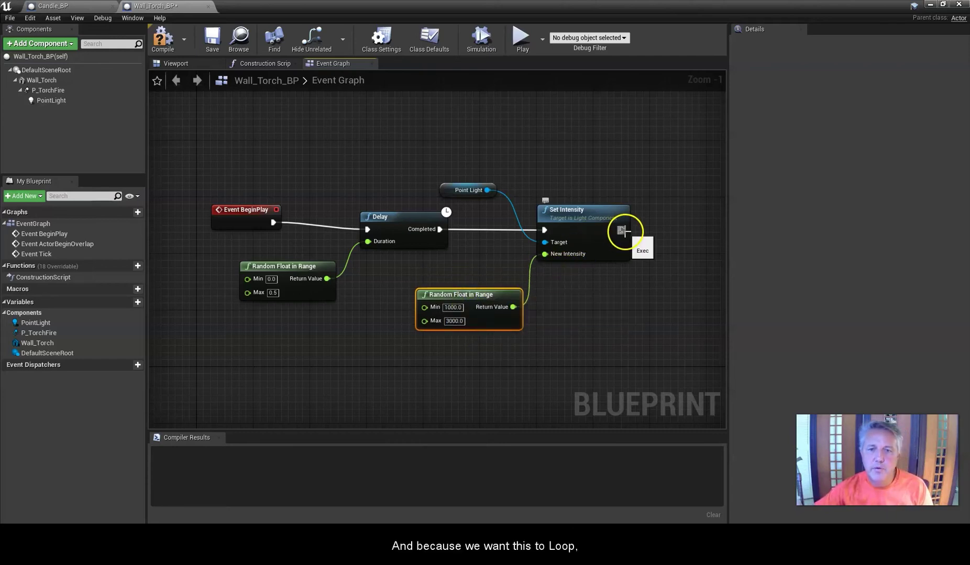
Step: Loop Set Intensity's execution output back into the Delay's input, with Set Intensity moved slightly down, and compile the blueprint
left_click_drag(621, 230, 367, 230)
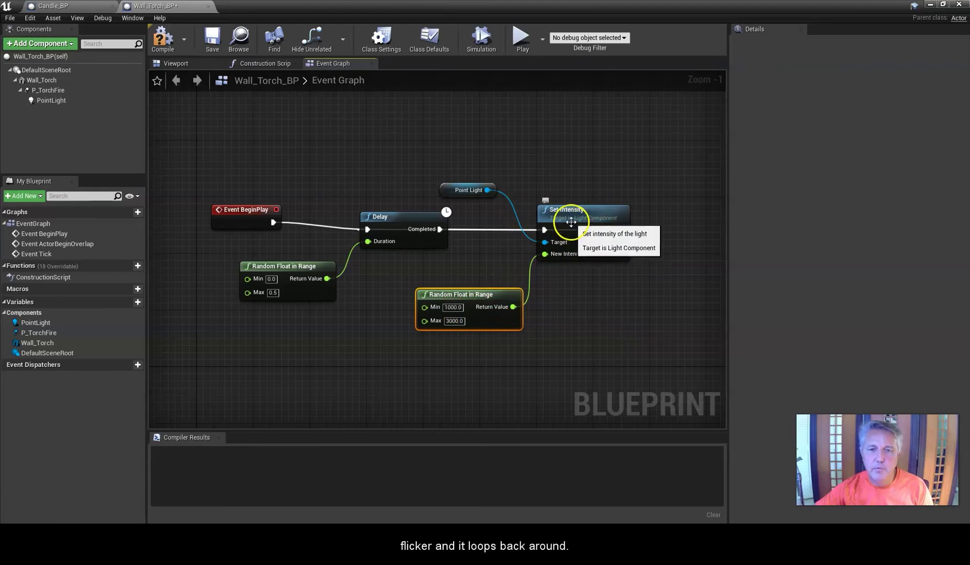
left_click_drag(573, 215, 572, 244)
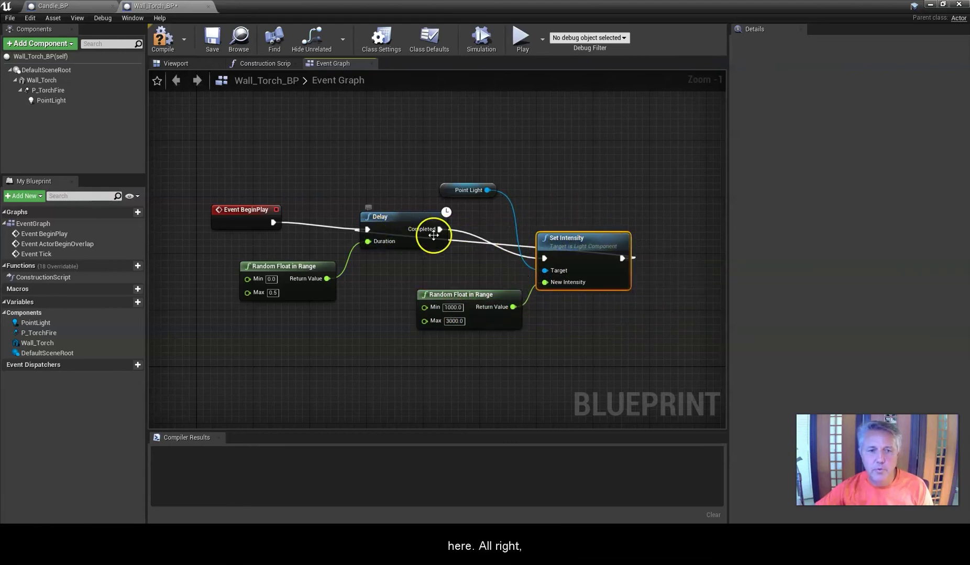
left_click(161, 37)
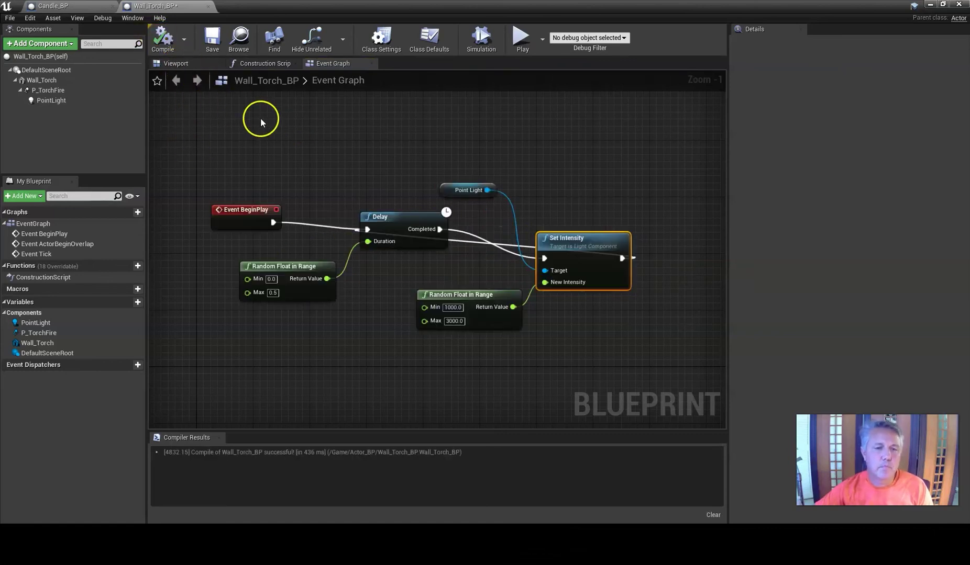
Step: Save the Wall_Torch_BP blueprint, view the torch in its 3D preview, and return to the level editor
left_click(212, 43)
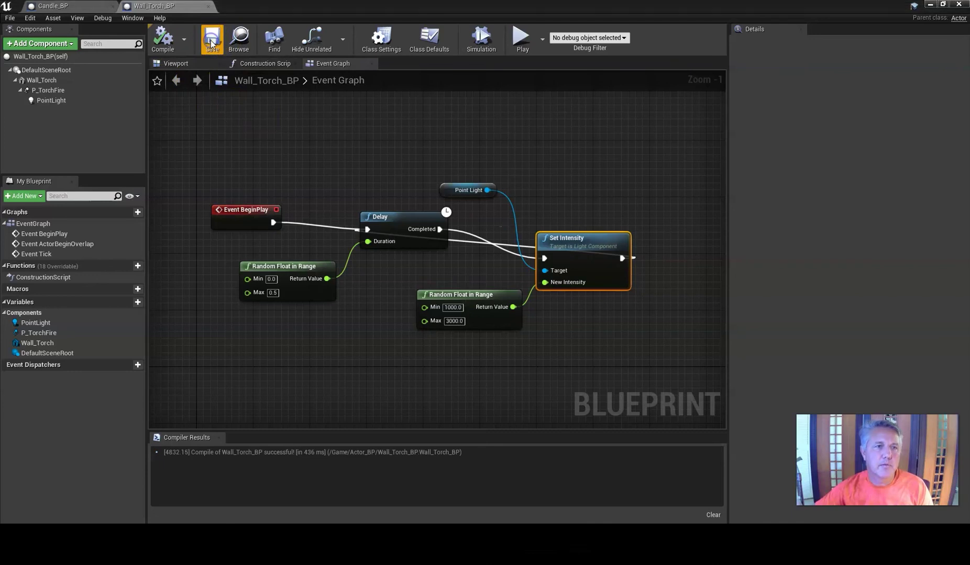
left_click(194, 64)
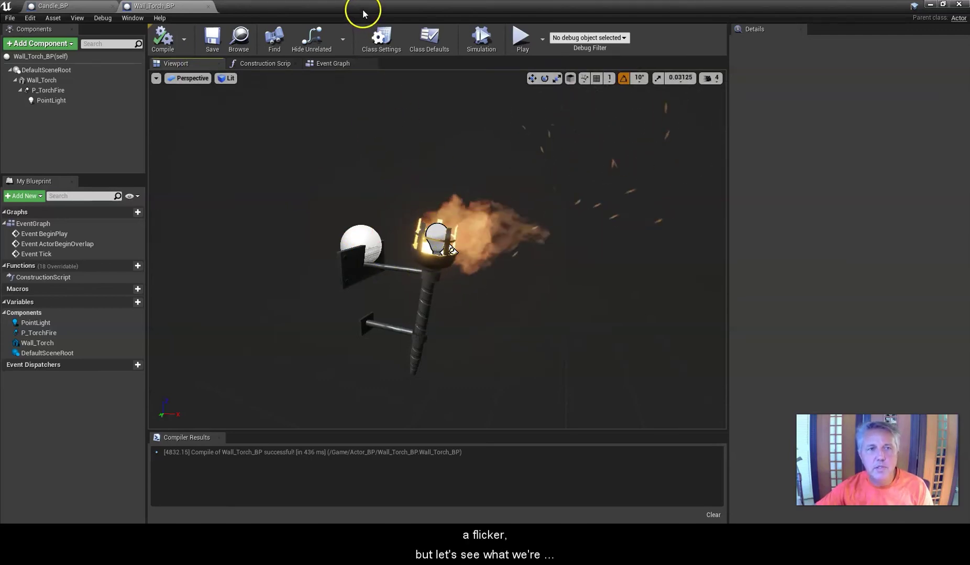
left_click_drag(363, 12, 969, 75)
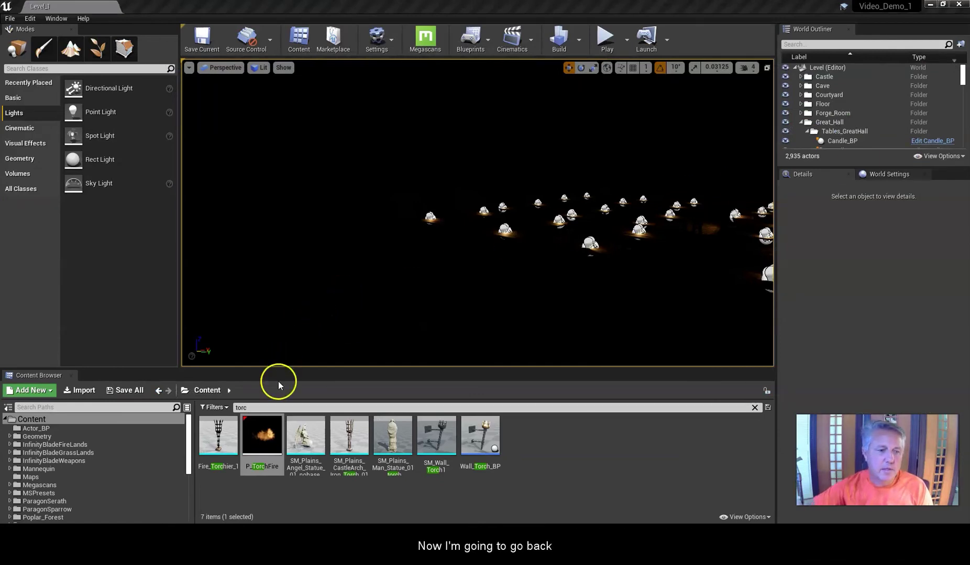
Step: Clear the asset search, place Wall_Torch_BP from the Actor_BP folder in the dark great hall, and raise it to about Z 201
left_click(754, 407)
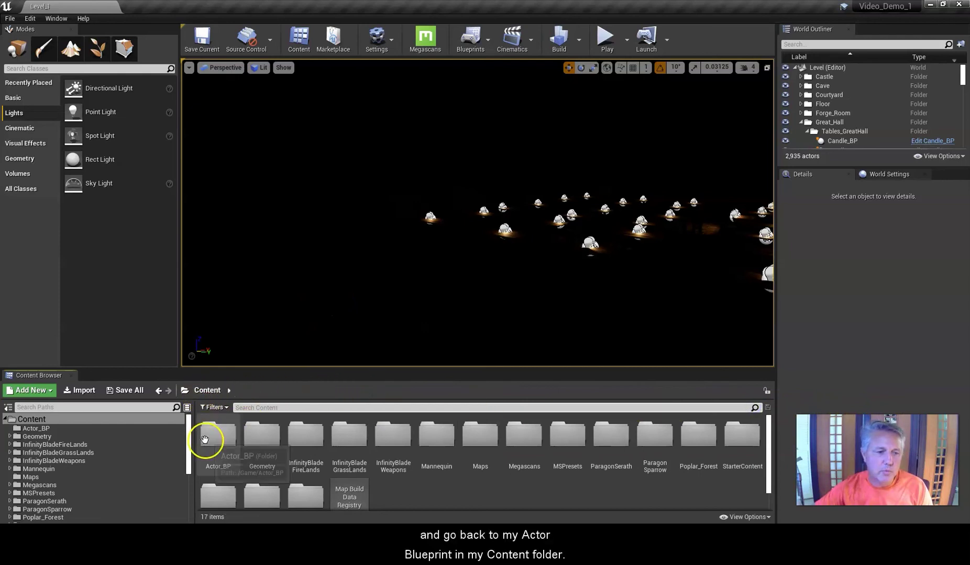
left_click(207, 390)
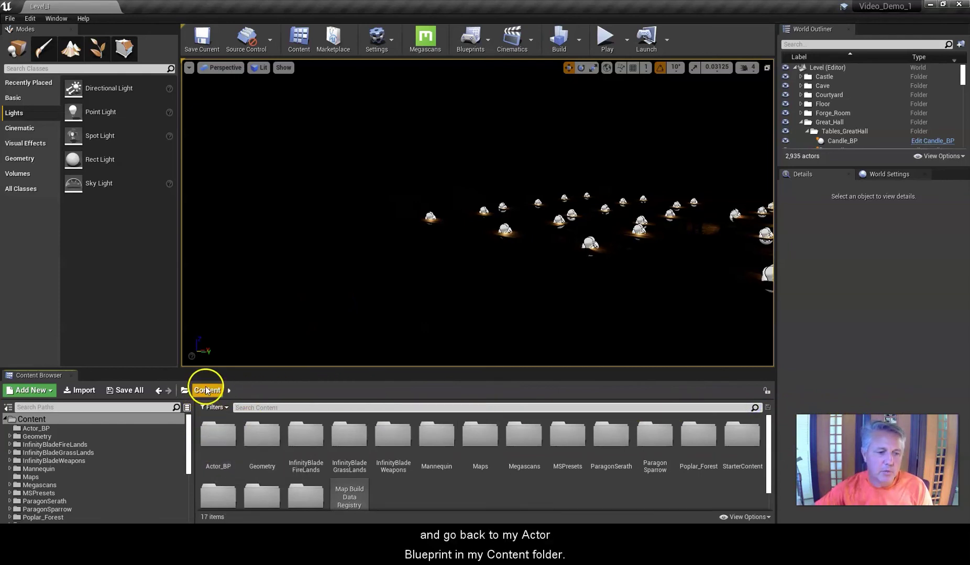
double_click(218, 439)
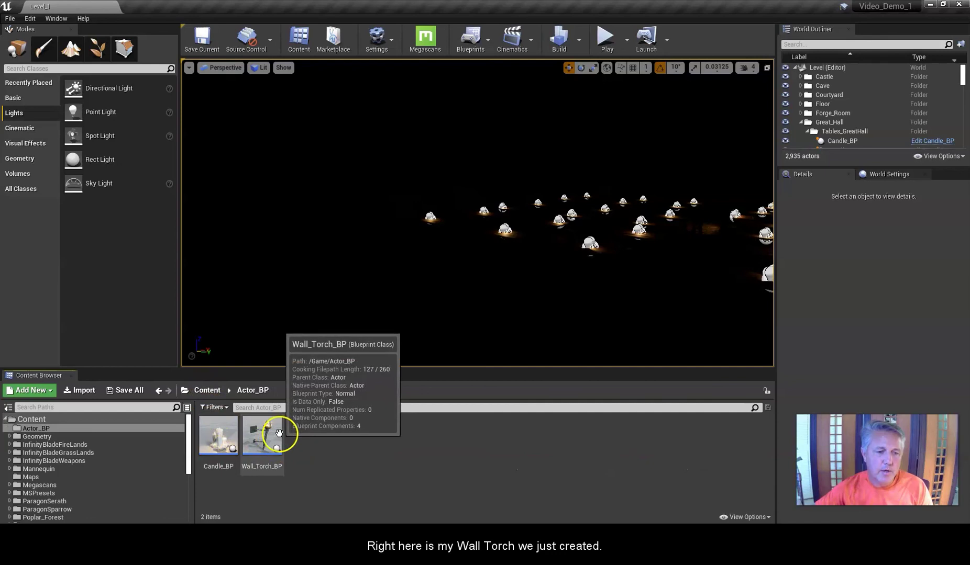
left_click_drag(256, 434, 372, 267)
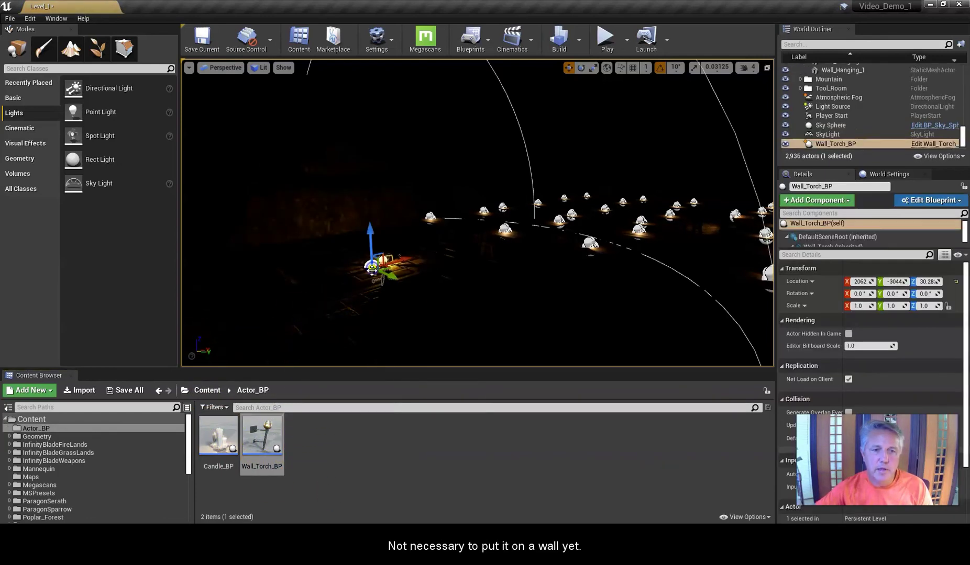
left_click_drag(368, 201, 370, 179)
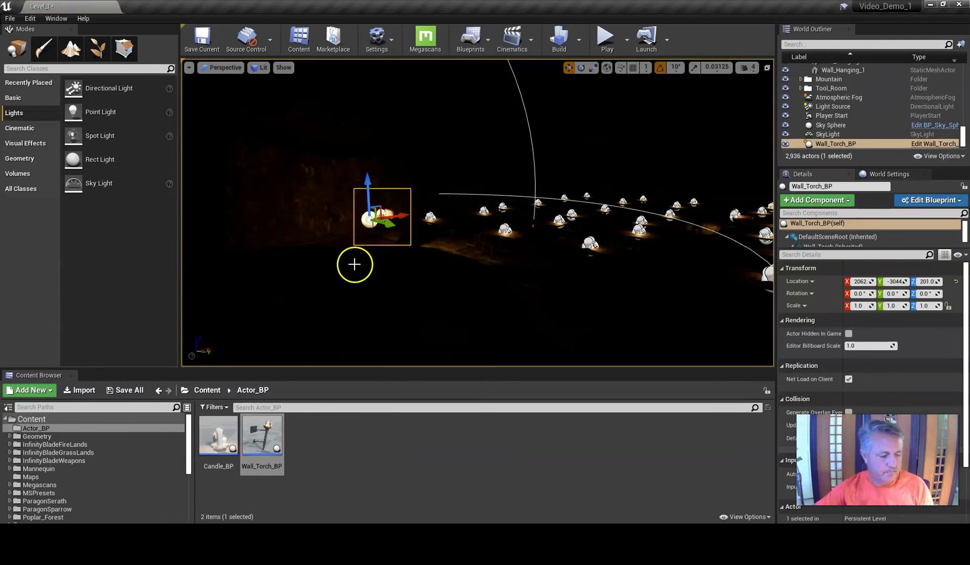
Step: Play-test the level, running the character around the wall torch to examine its flickering light on the surroundings, and end the play session
left_click(605, 36)
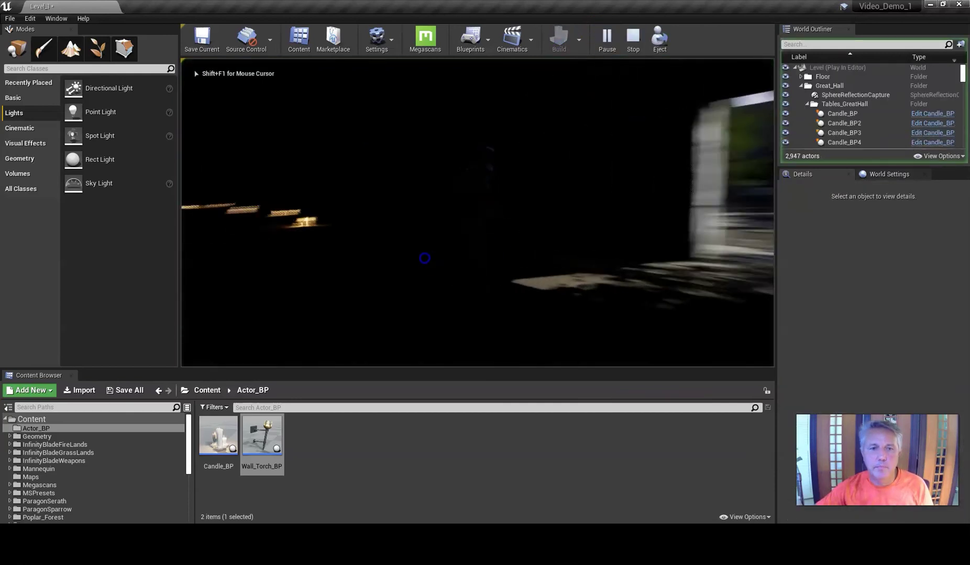
key("w")
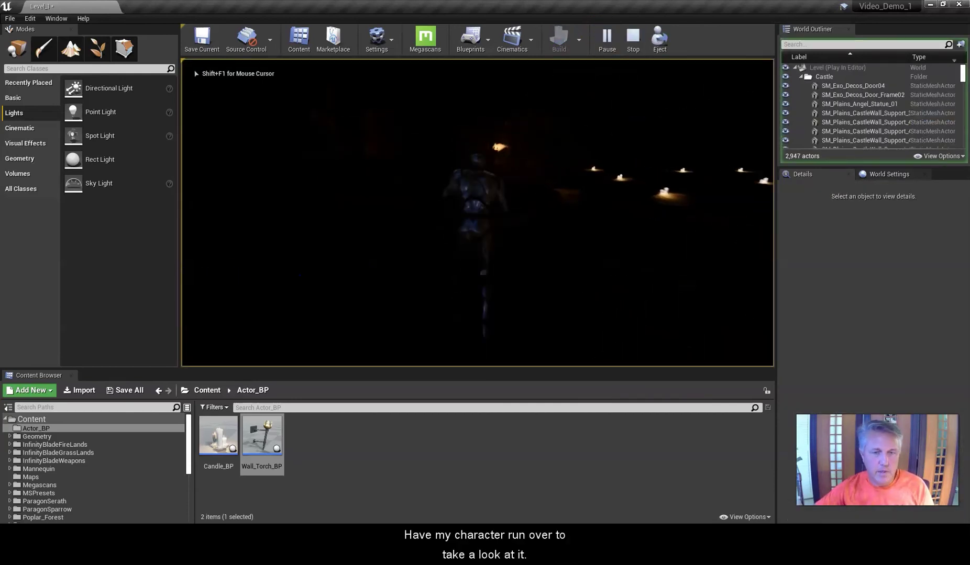
key("w")
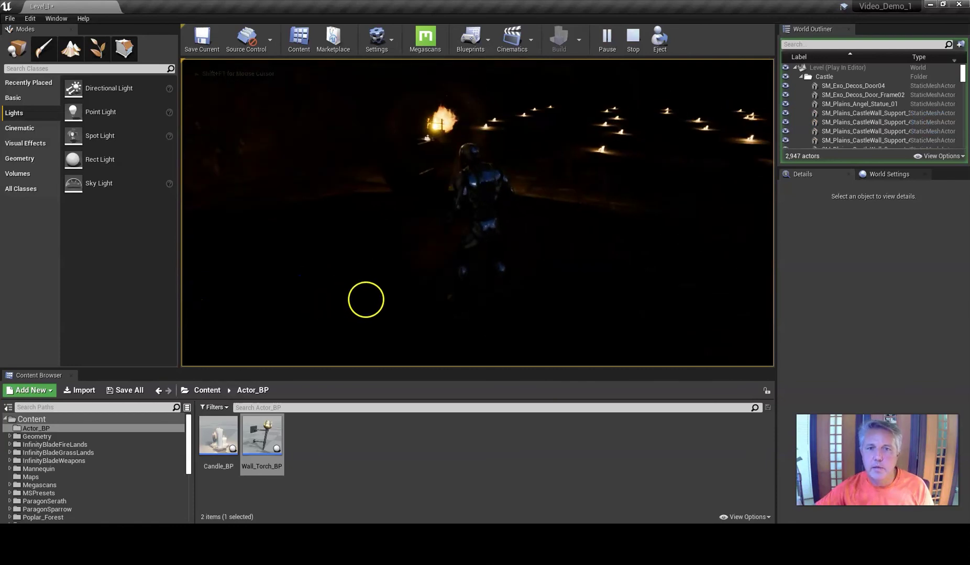
key("w")
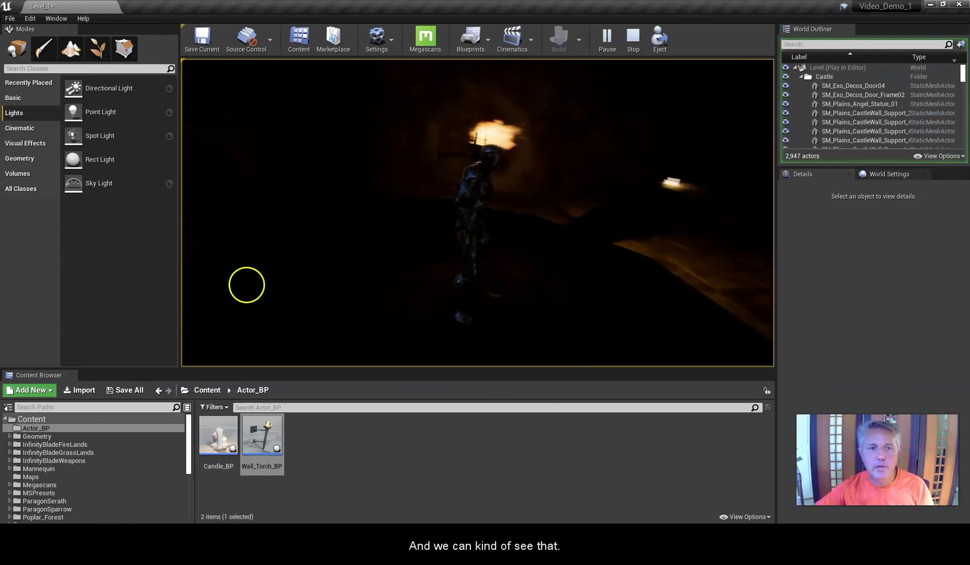
key("w")
key("w")
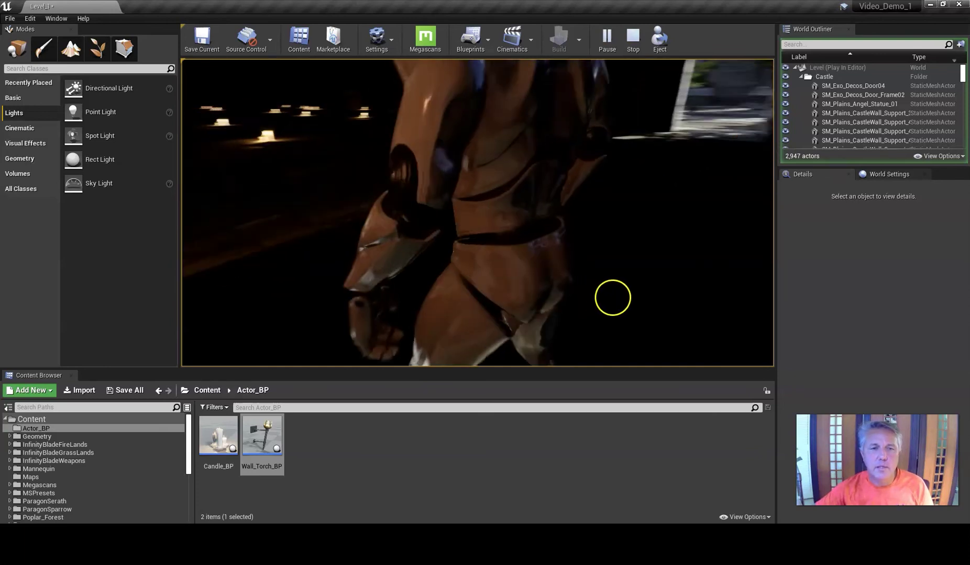
key("w")
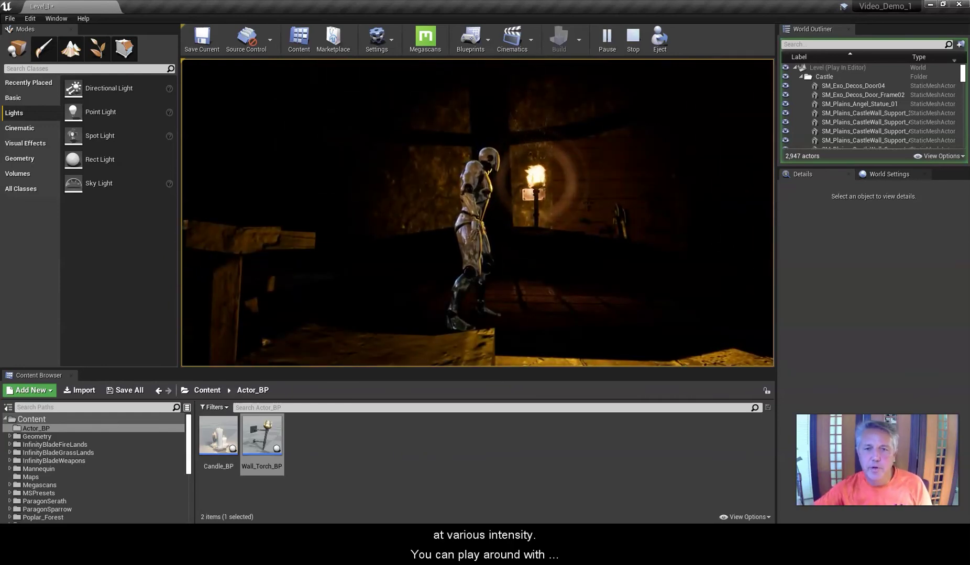
key("w")
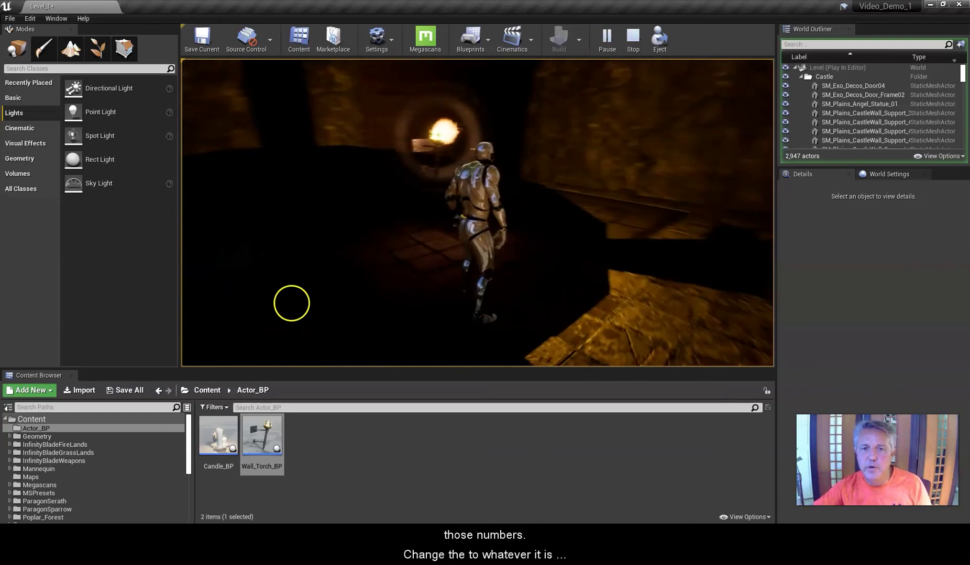
left_click_drag(420, 299, 181, 297)
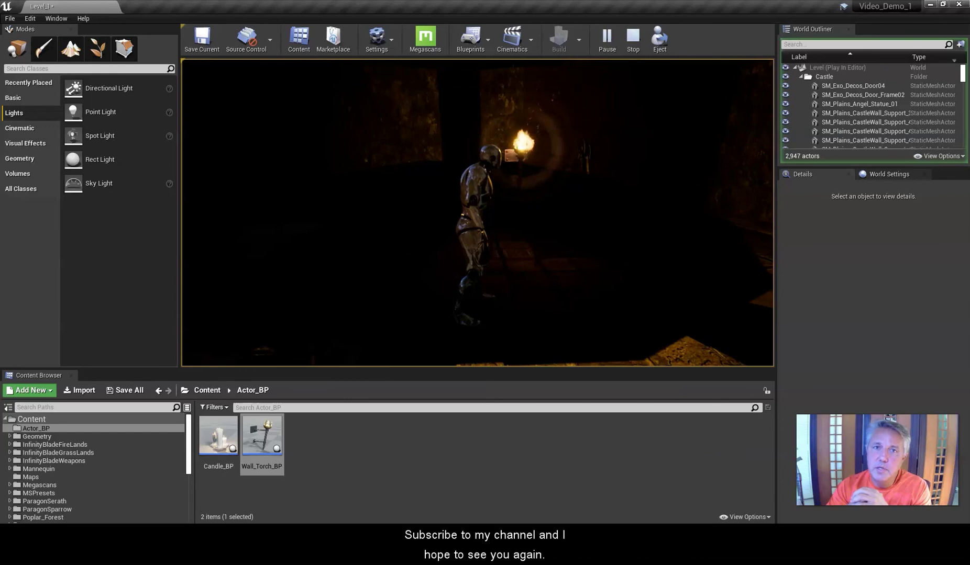
key("Escape")
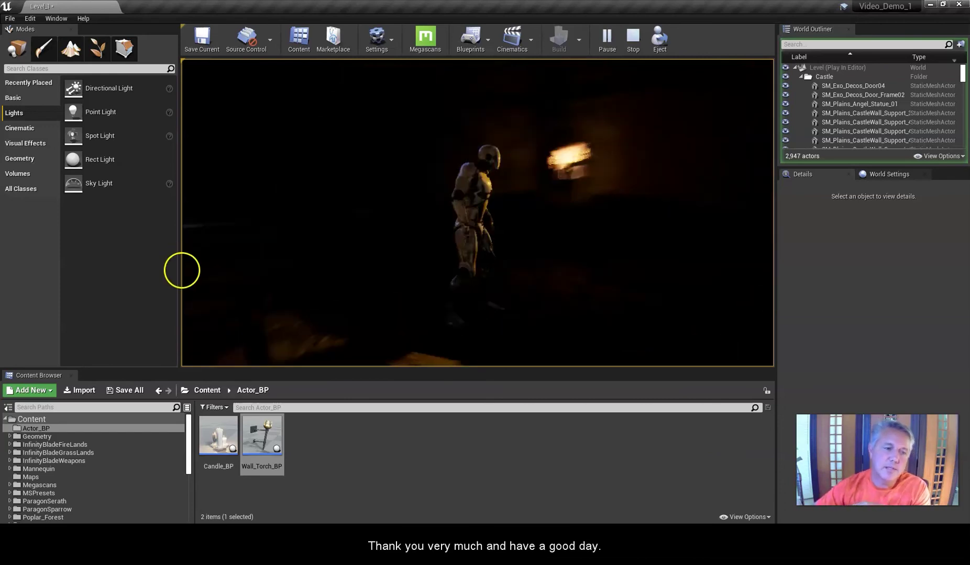